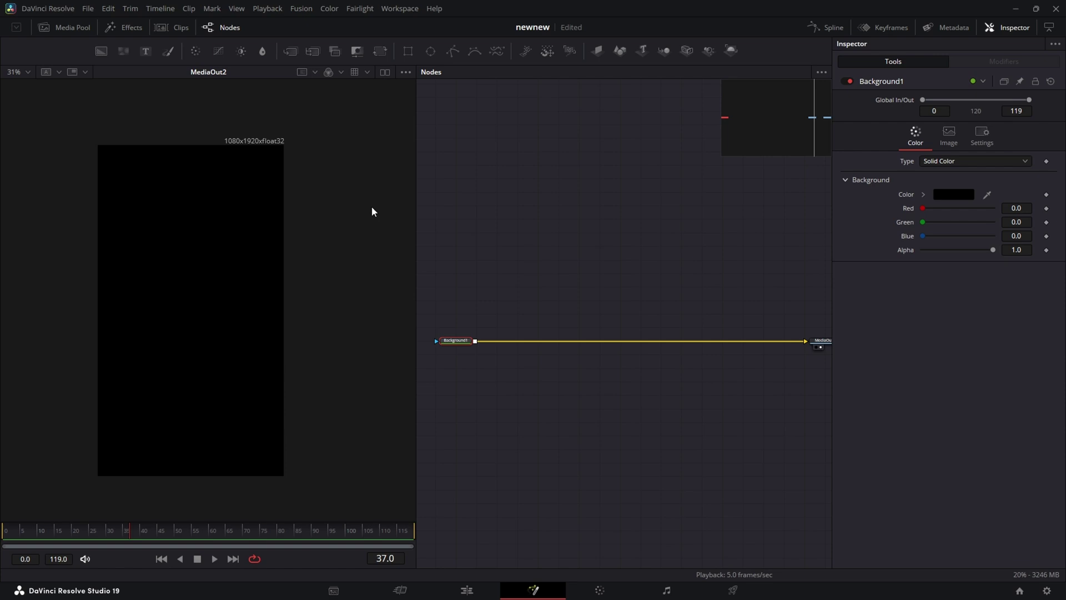
# - Add Background2 and Background3, join them through Merge1, and place Background2 above Merge1
pyautogui.moveTo(101, 51); pyautogui.dragTo(489, 244)
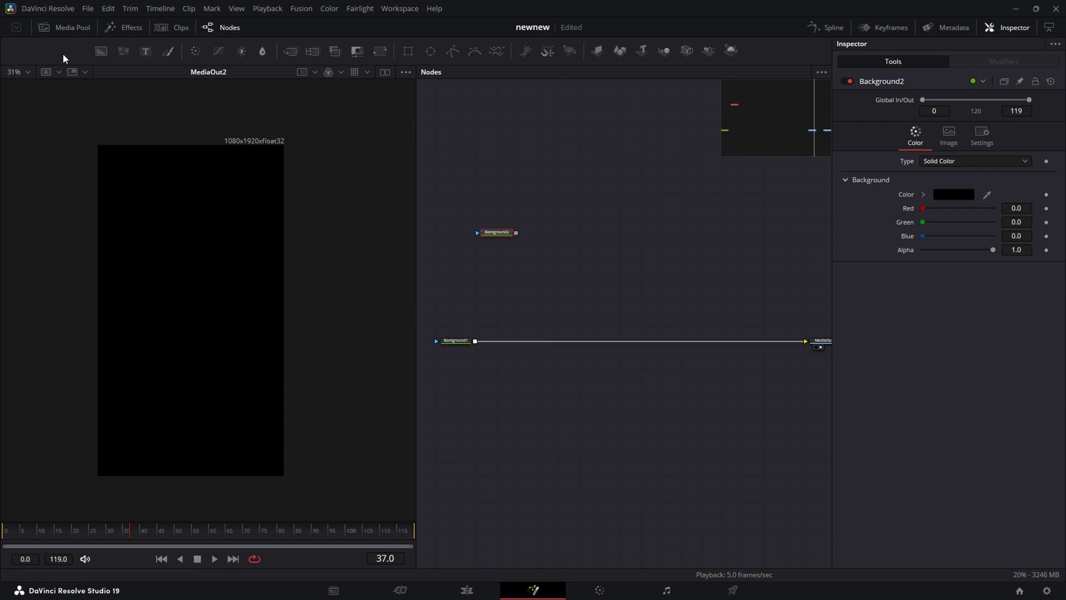
pyautogui.moveTo(94, 56); pyautogui.dragTo(484, 269)
pyautogui.moveTo(517, 236); pyautogui.dragTo(496, 274)
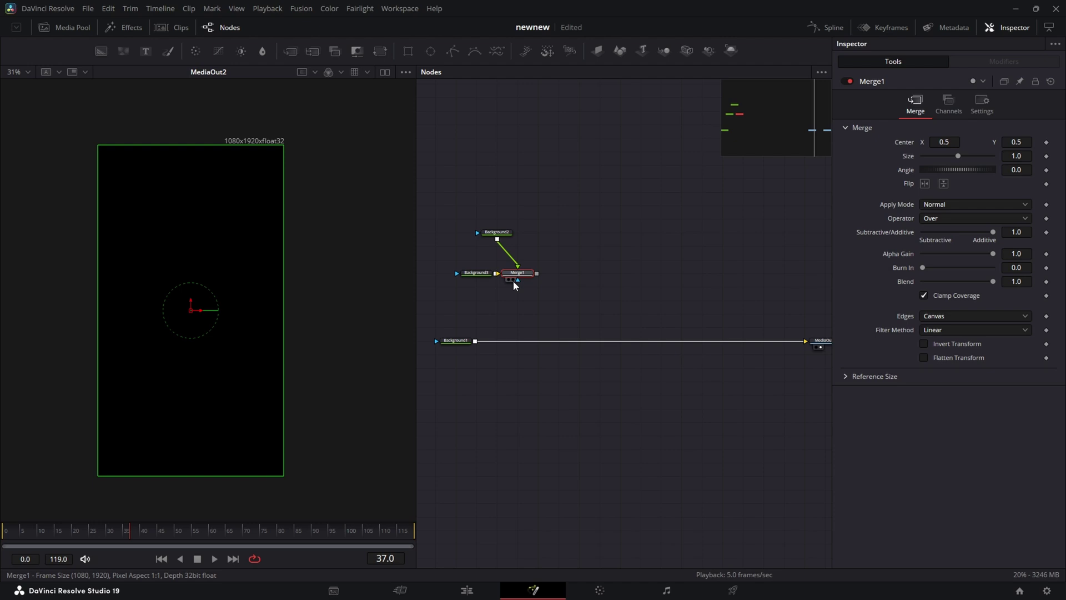
pyautogui.moveTo(502, 233); pyautogui.dragTo(522, 242)
# - Set Background2's colour to dark red (#aa0000)
pyautogui.click(944, 197)
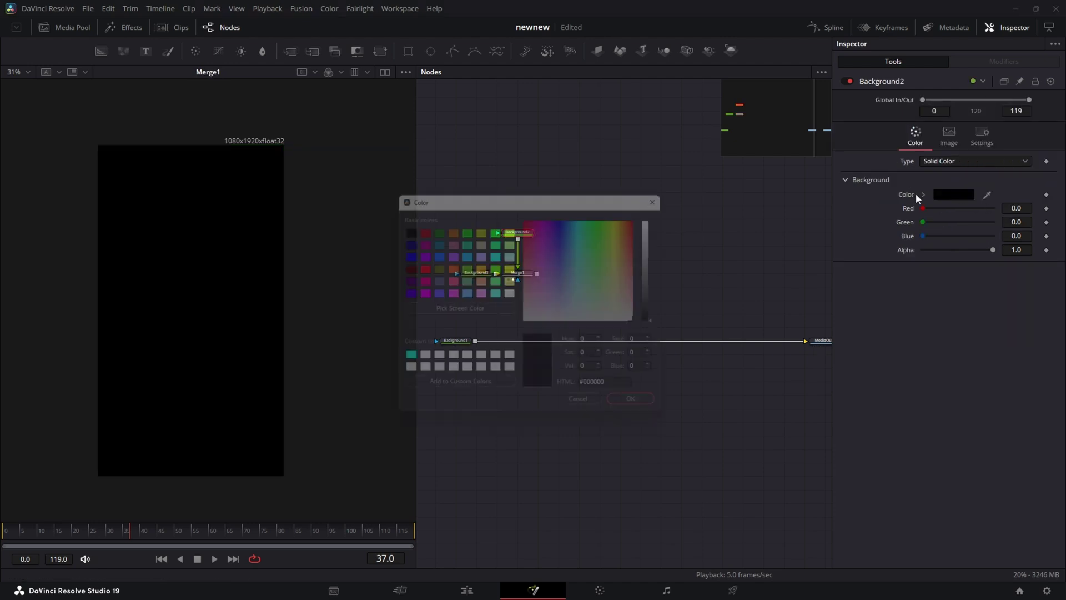
pyautogui.click(417, 227)
pyautogui.click(633, 412)
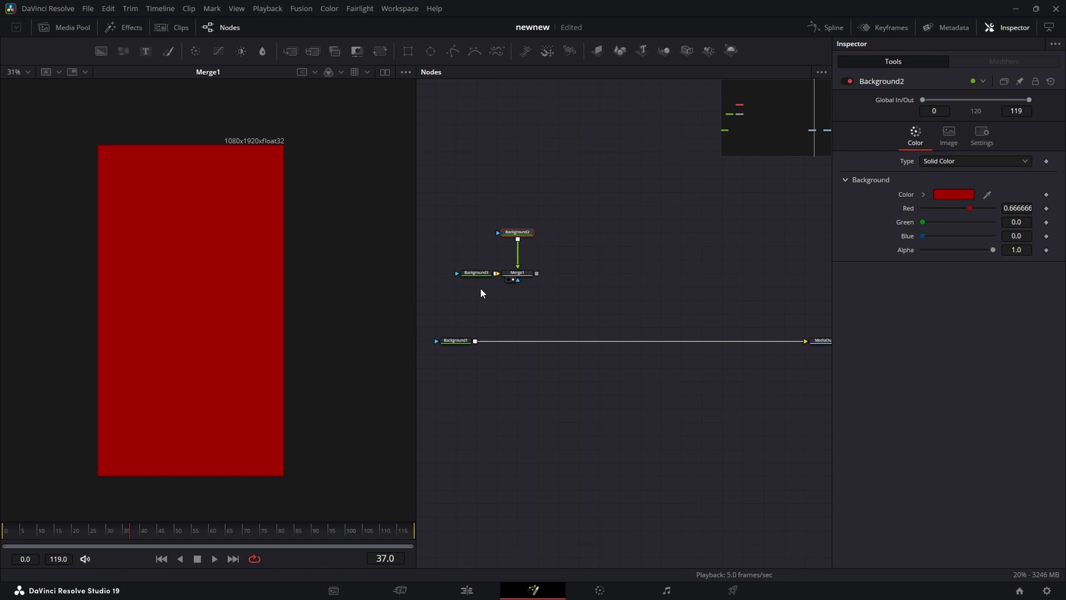
# - Set Background3's colour to pure white
pyautogui.click(476, 274)
pyautogui.click(942, 195)
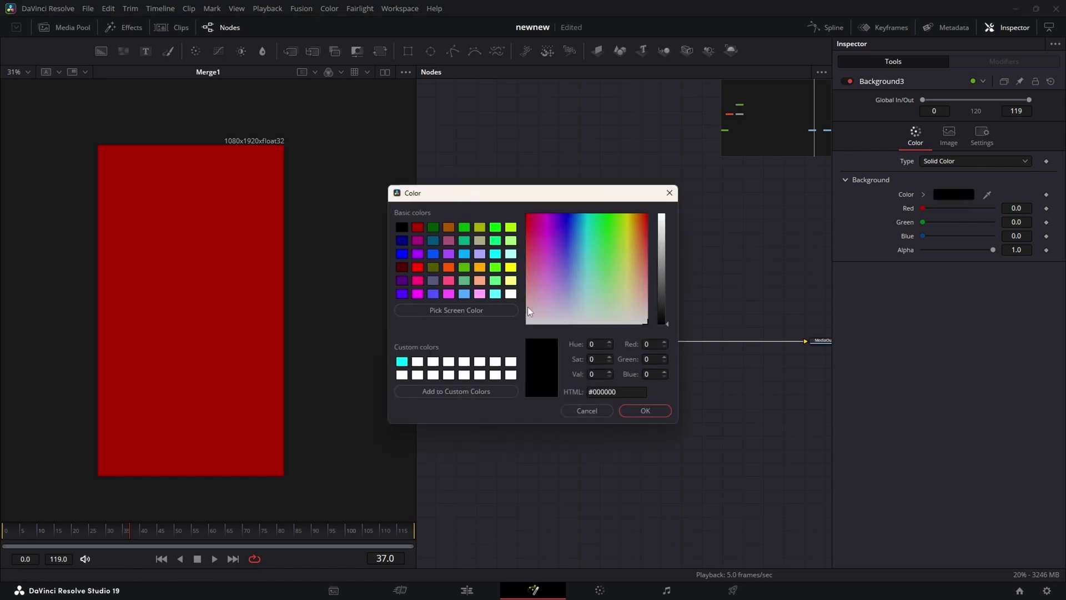
pyautogui.click(511, 294)
pyautogui.click(634, 411)
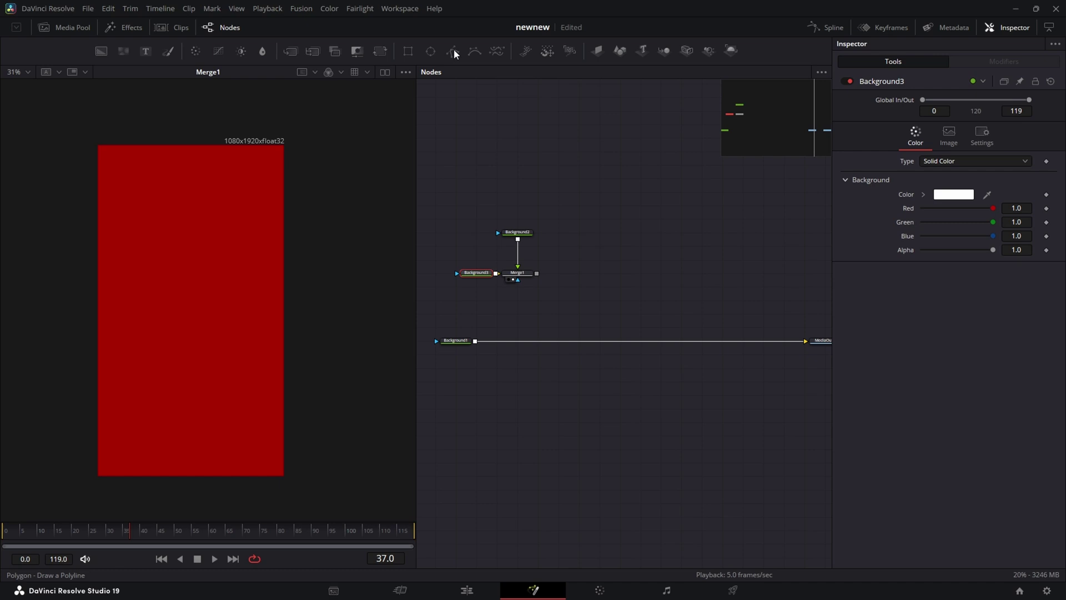
# - Draw a Polygon1 mask on Background2 as a triangle from the left edge to the frame centre
pyautogui.moveTo(453, 51); pyautogui.dragTo(508, 238)
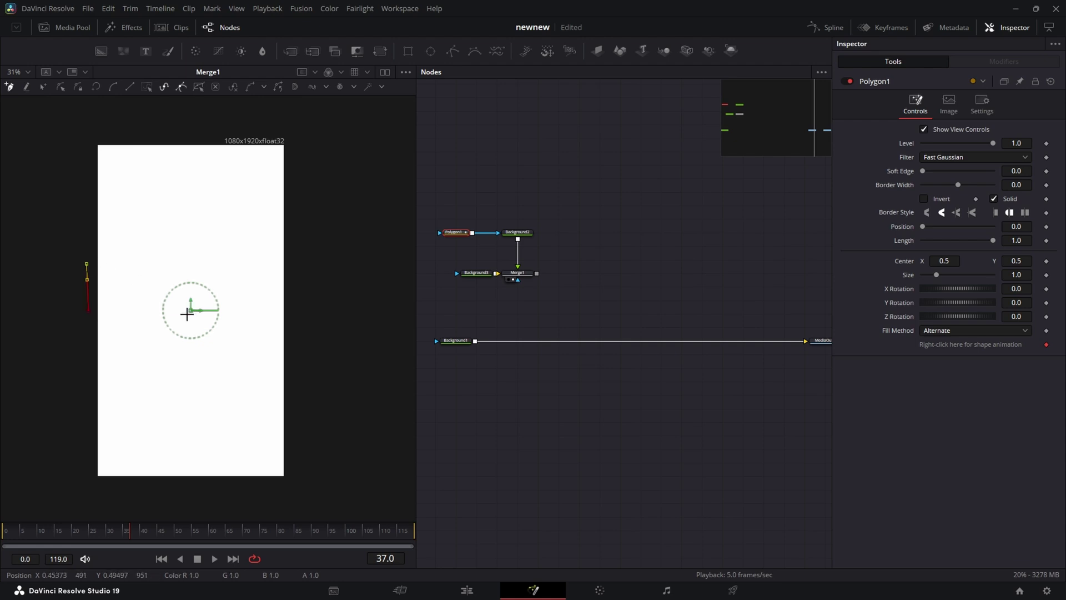
pyautogui.click(191, 309)
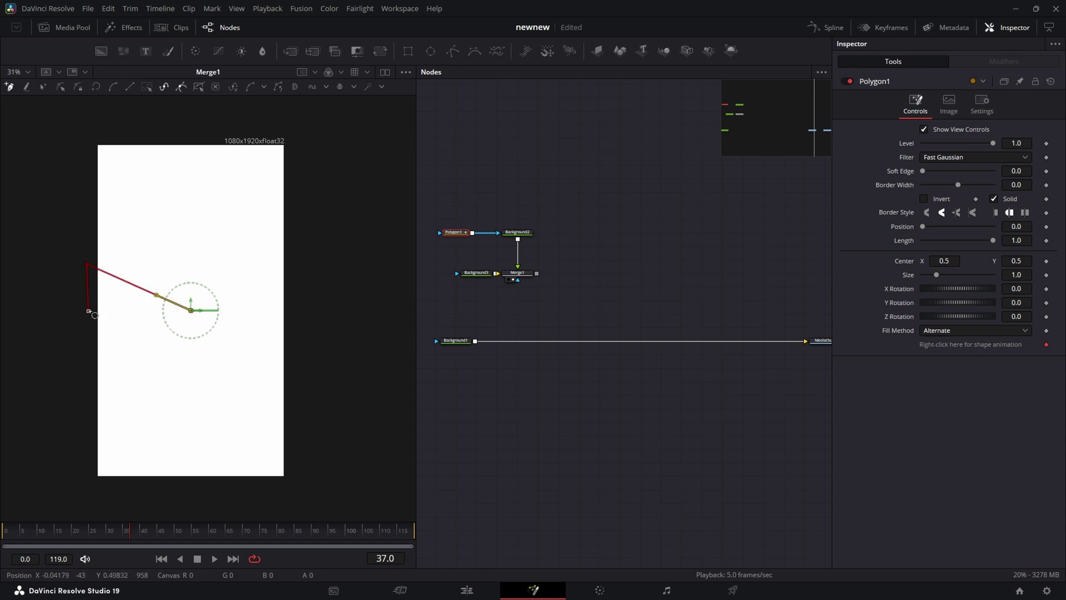
pyautogui.click(88, 311)
# - Adjust the polygon points, lowering the top corner to narrow the red wedge
pyautogui.click(192, 311)
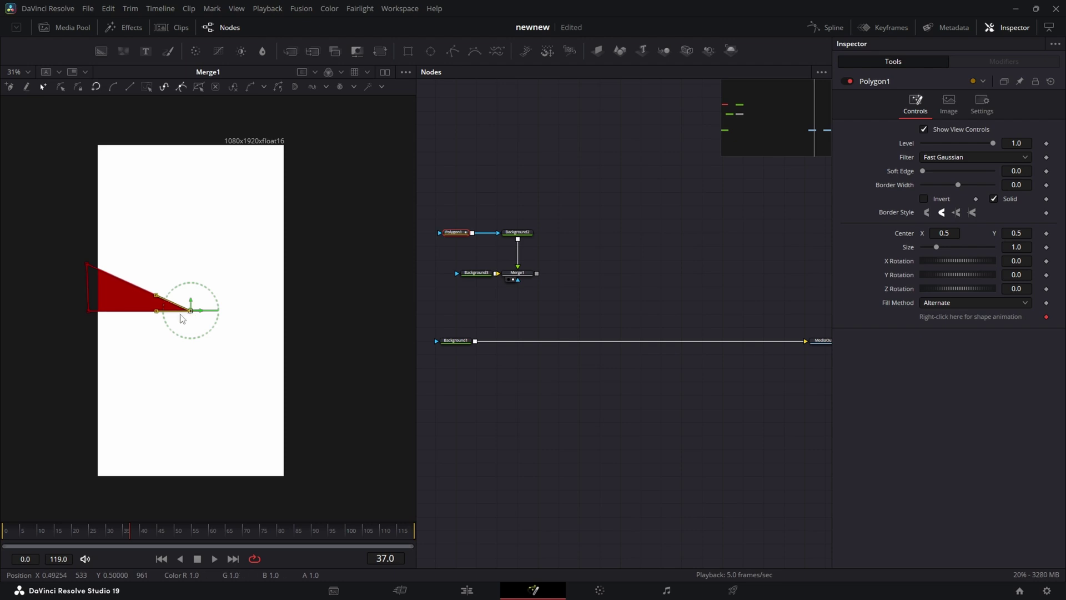
pyautogui.click(88, 311)
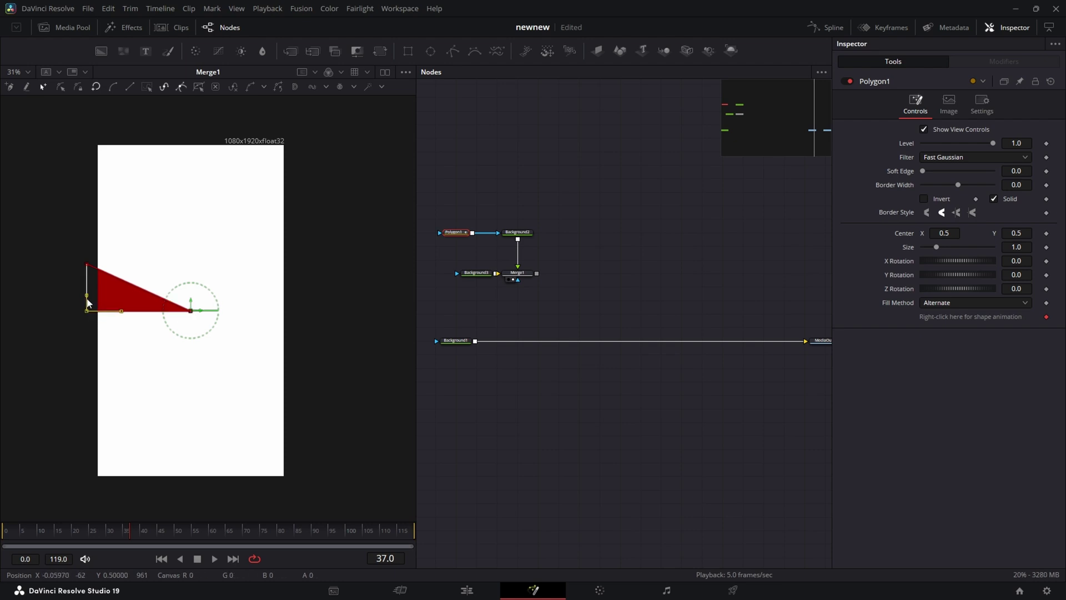
pyautogui.moveTo(87, 266); pyautogui.dragTo(87, 280)
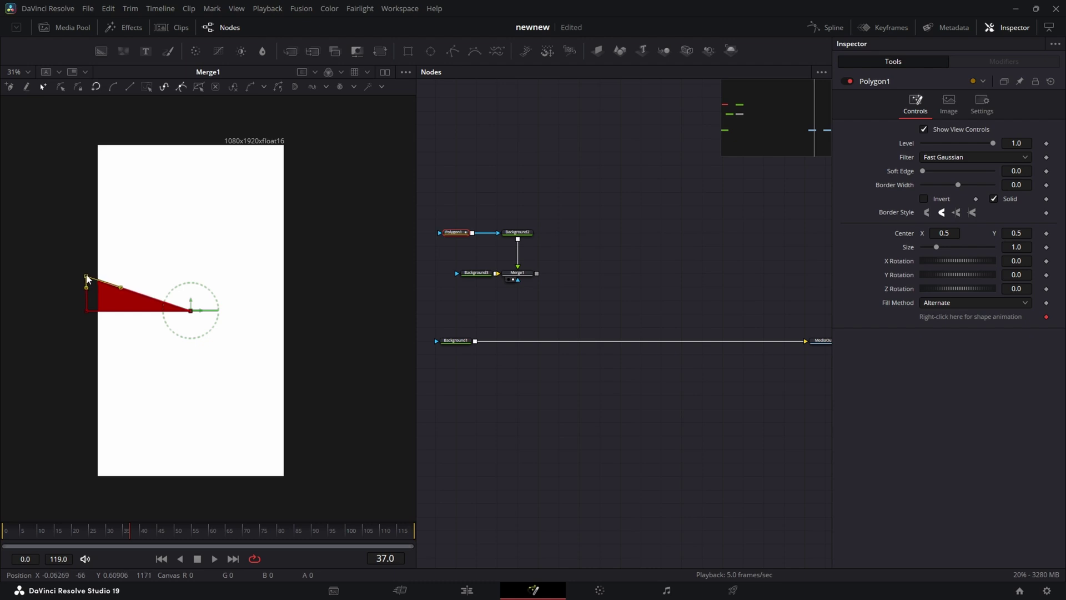
# - Add a Duplicate node after Background2 with 12 copies
pyautogui.click(517, 233)
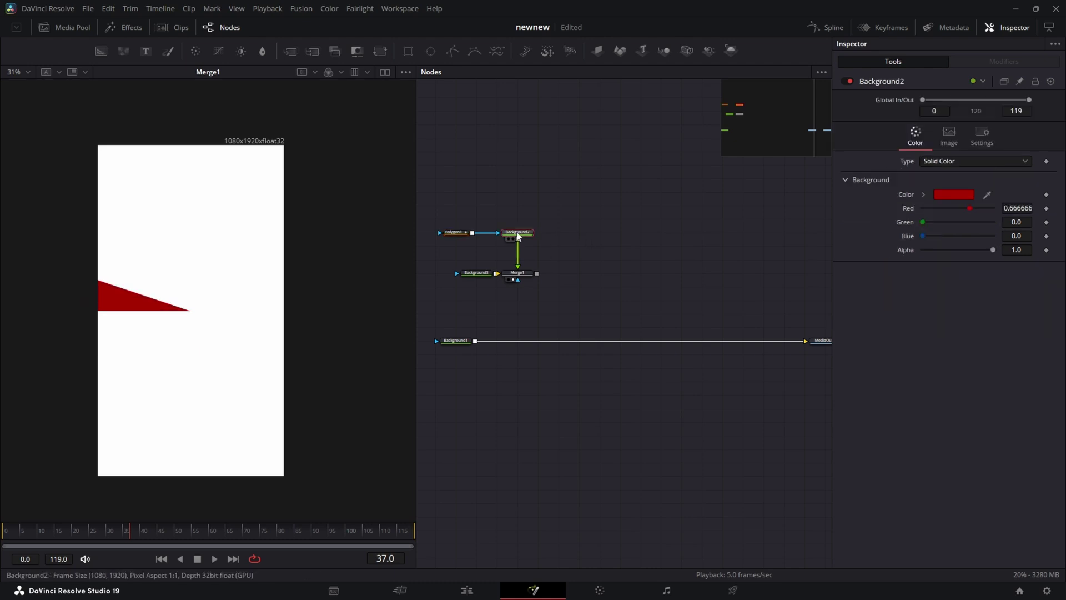
pyautogui.hotkey('shift', 'space')
pyautogui.write('dup')
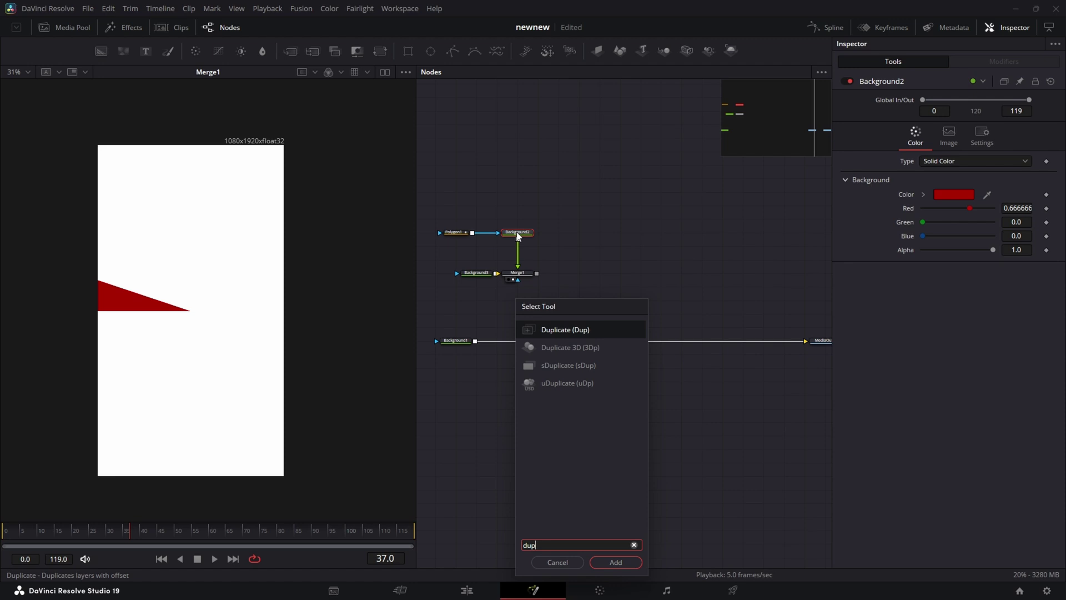
pyautogui.click(615, 566)
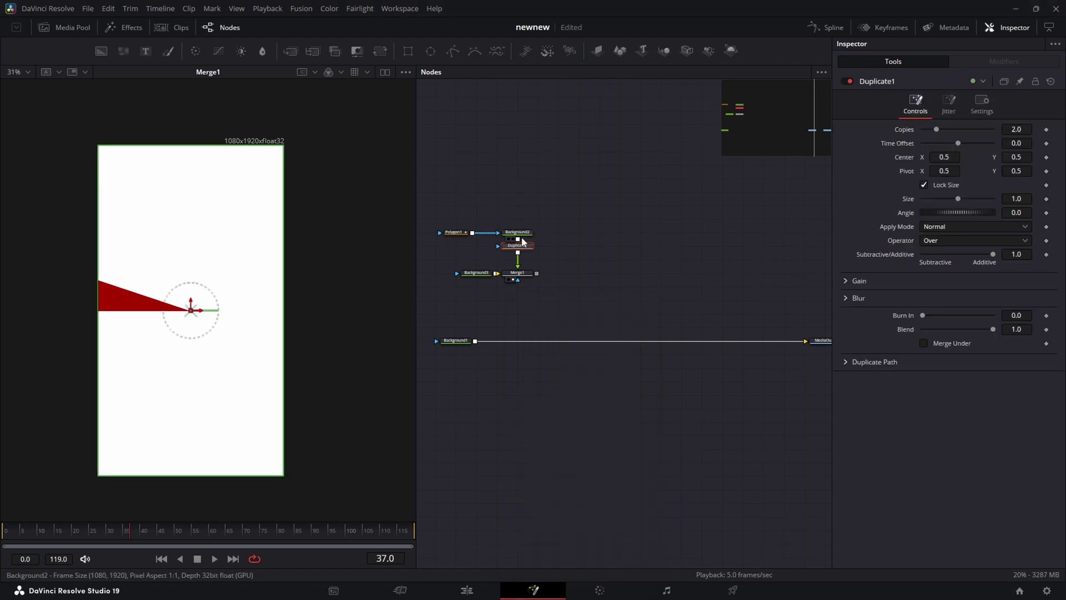
pyautogui.click(1027, 130)
pyautogui.write('12')
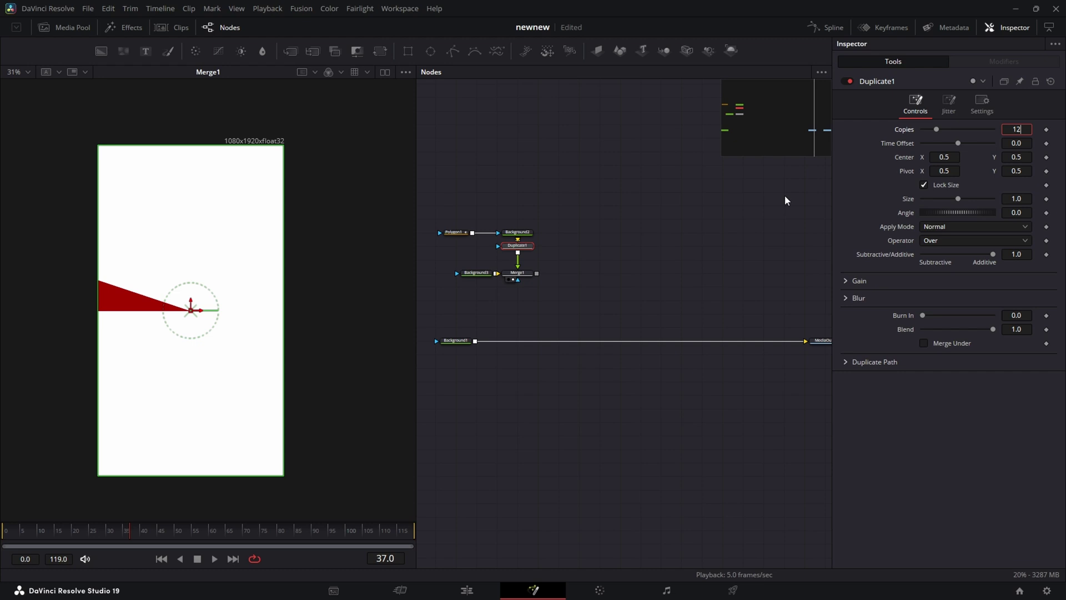
# - Set the copy angle expression to 360/12 and merge the sunburst over Background1 via Merge2
pyautogui.rightClick(916, 218)
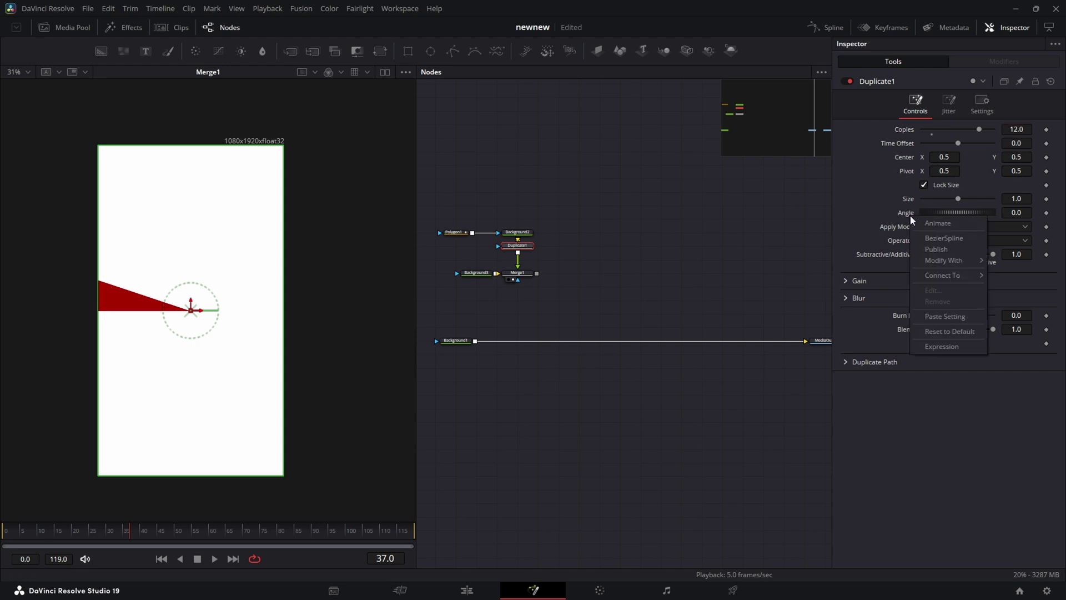
pyautogui.click(929, 348)
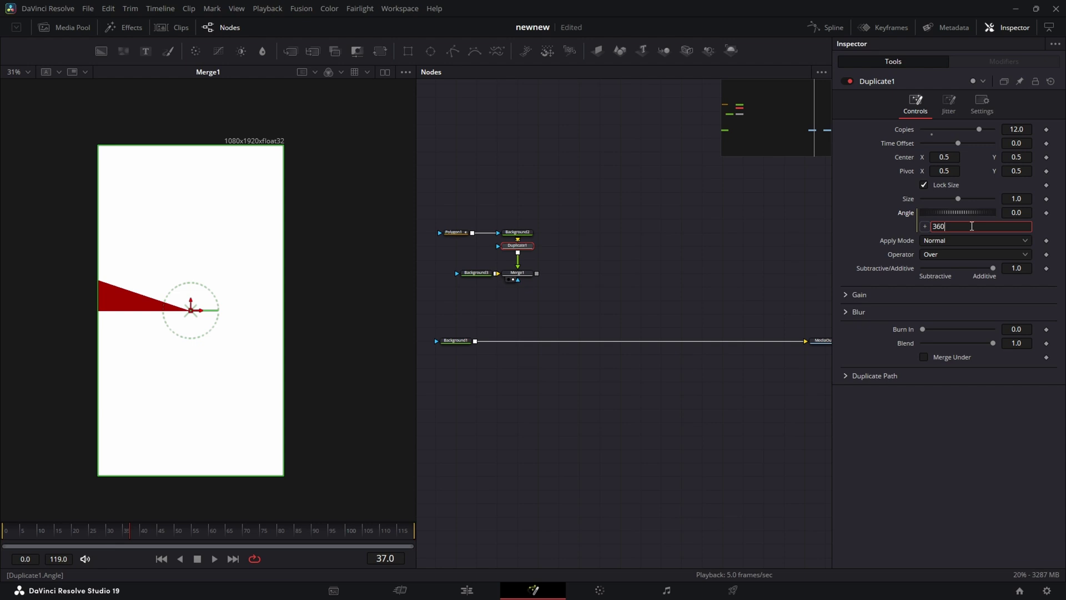
pyautogui.write('360/12')
pyautogui.press('Return')
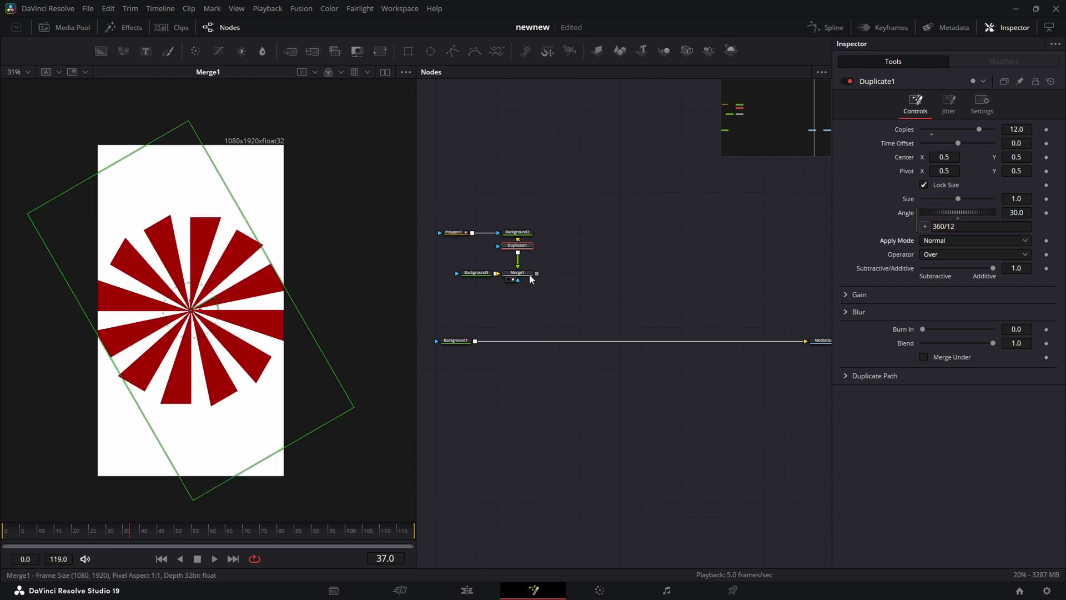
pyautogui.moveTo(537, 273); pyautogui.dragTo(475, 344)
# - Move Background3 left in the graph and set Merge1's size to 2.27
pyautogui.click(821, 347)
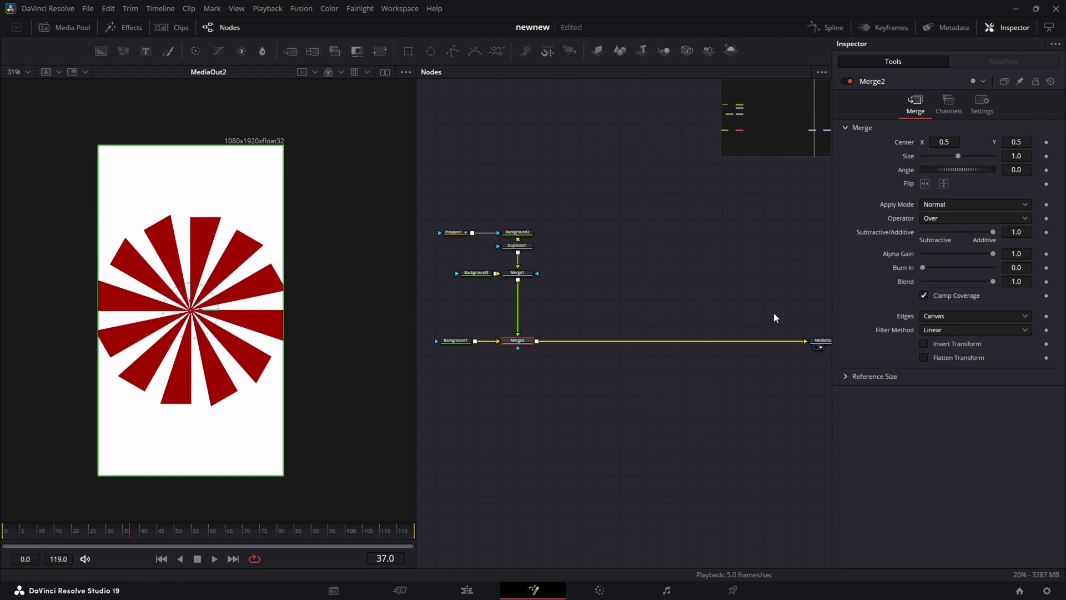
pyautogui.moveTo(475, 280); pyautogui.dragTo(454, 281)
pyautogui.click(517, 272)
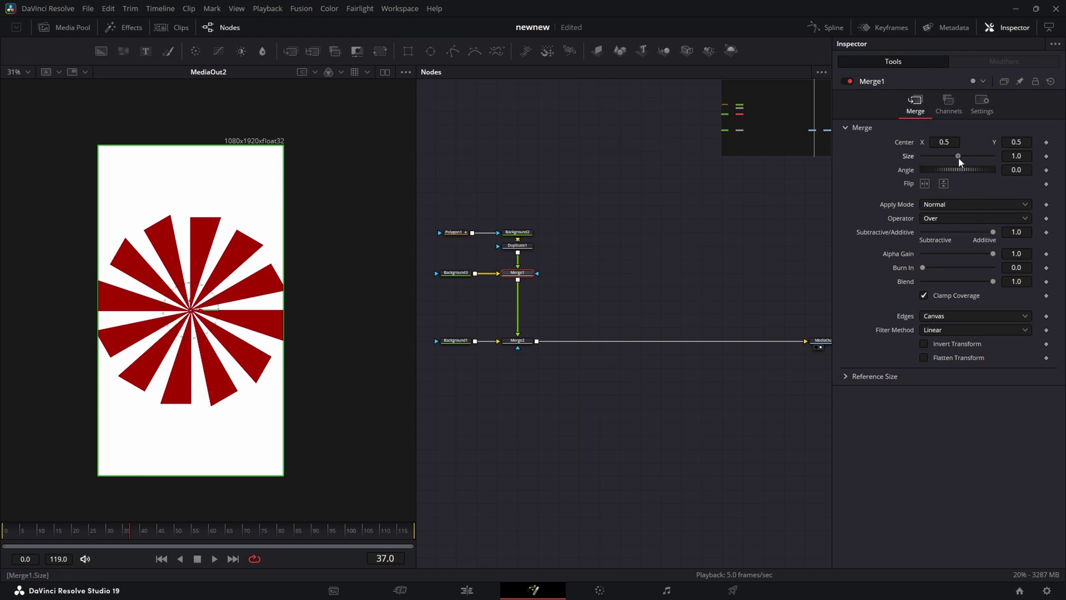
pyautogui.moveTo(958, 159); pyautogui.dragTo(971, 162)
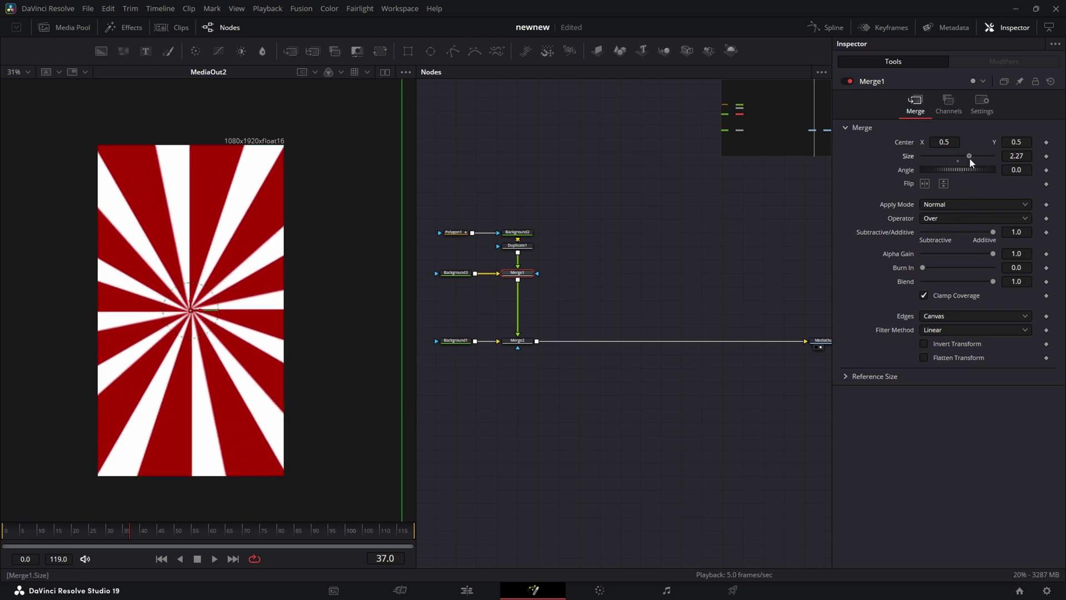
# - Nudge Polygon1's wedge tip slightly and view the final output
pyautogui.click(820, 340)
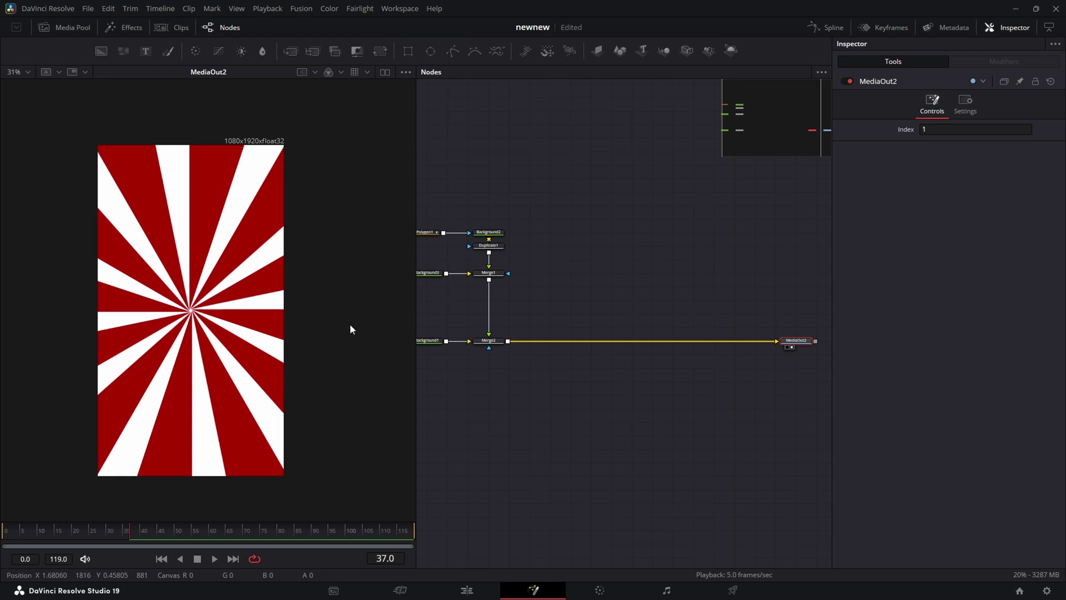
pyautogui.click(428, 232)
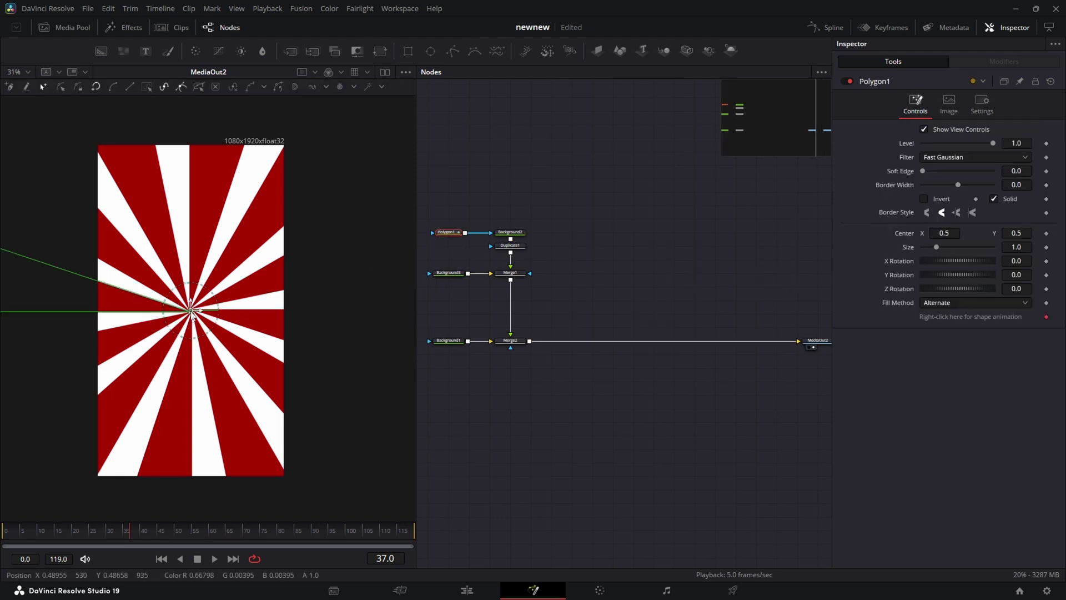
pyautogui.moveTo(192, 314); pyautogui.dragTo(193, 313)
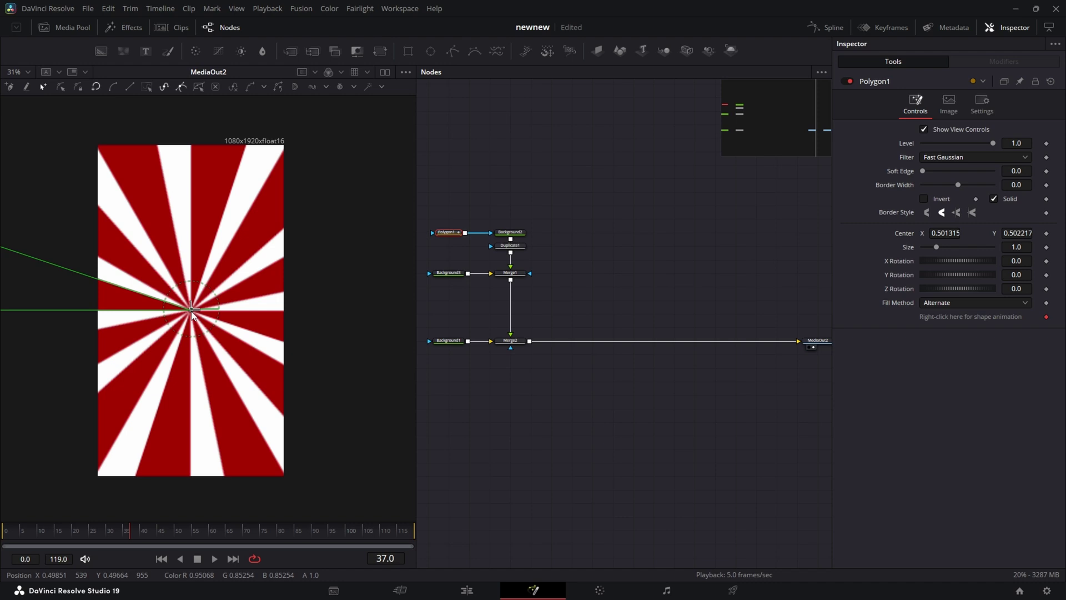
pyautogui.click(816, 340)
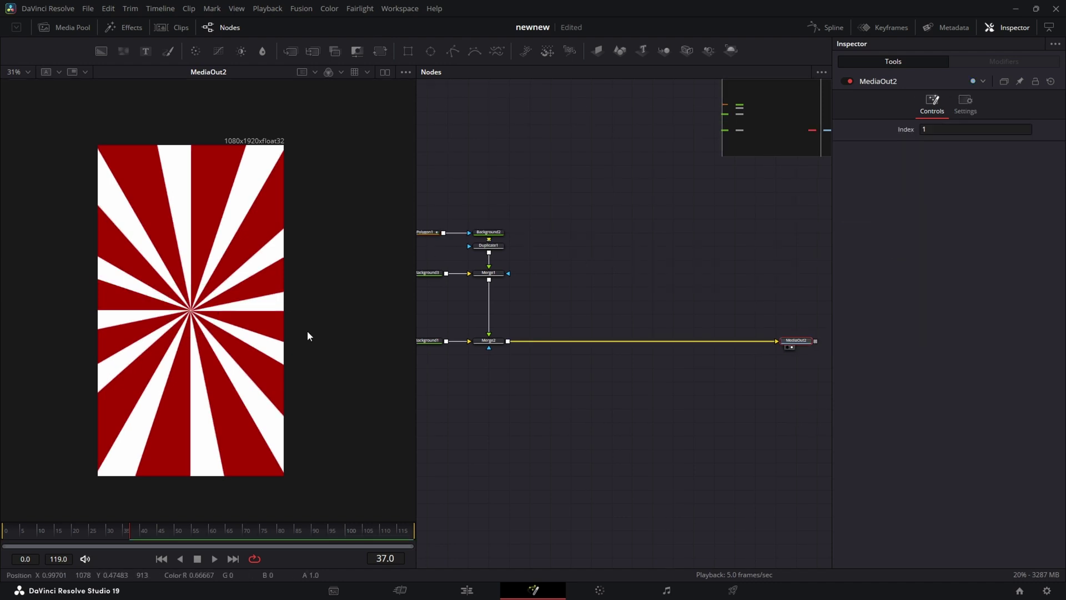
# - Tidy the node graph and add a Transform node after Merge1 using the 'tra' search
pyautogui.moveTo(521, 399); pyautogui.dragTo(585, 410)
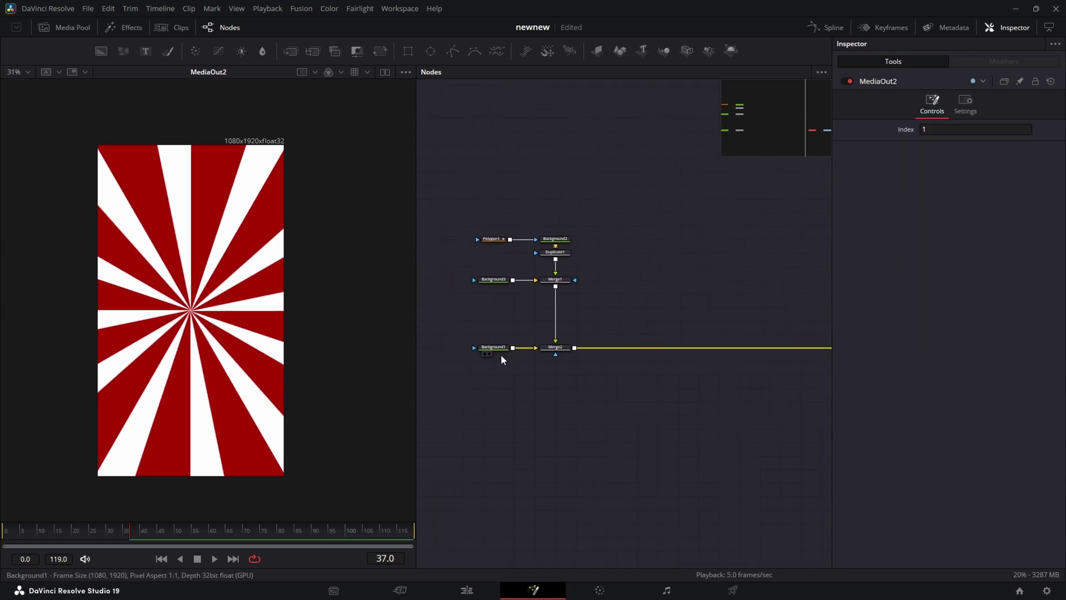
pyautogui.moveTo(494, 348); pyautogui.dragTo(474, 348)
pyautogui.click(471, 349)
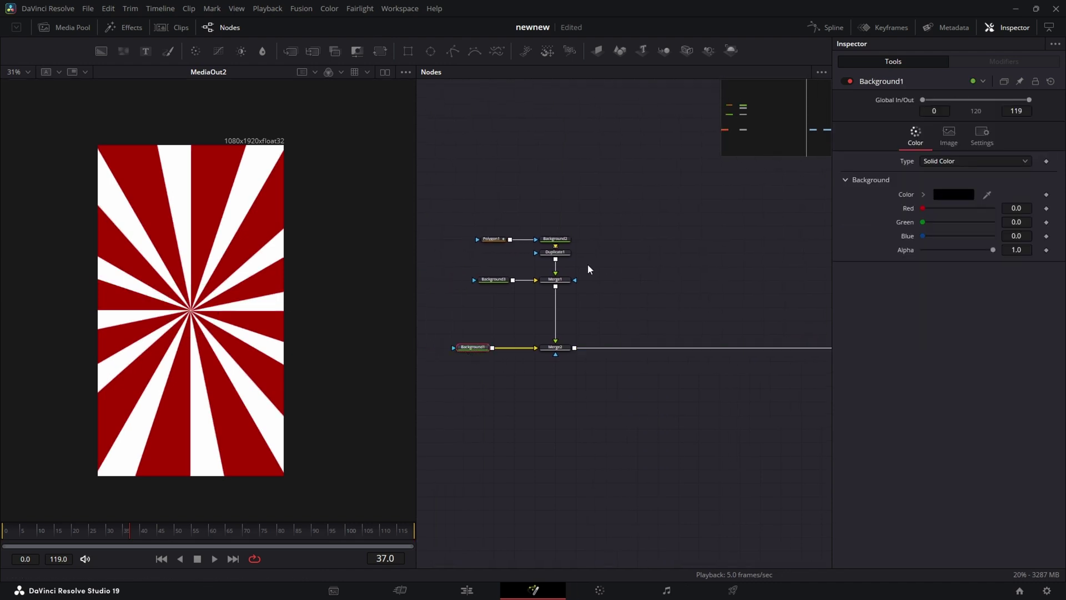
pyautogui.click(555, 279)
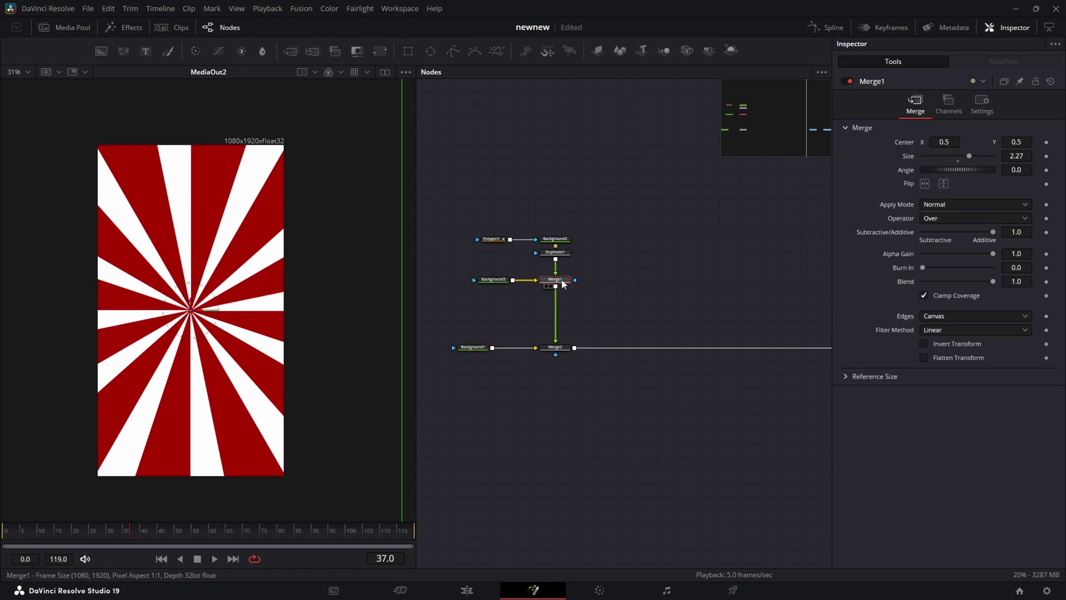
pyautogui.hotkey('shift', 'space')
pyautogui.write('tra')
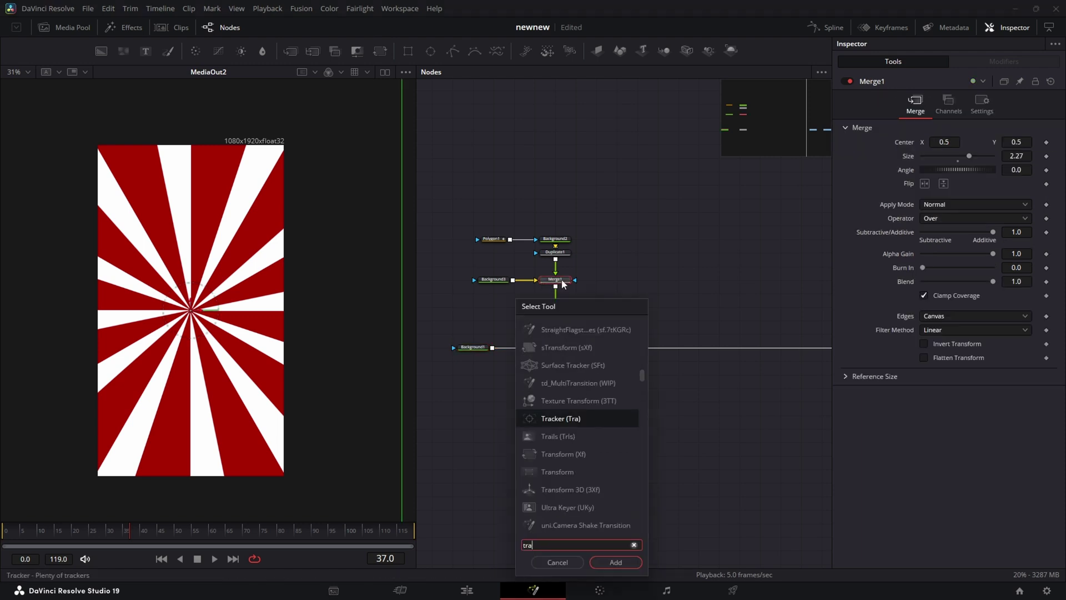
pyautogui.click(559, 455)
pyautogui.click(611, 561)
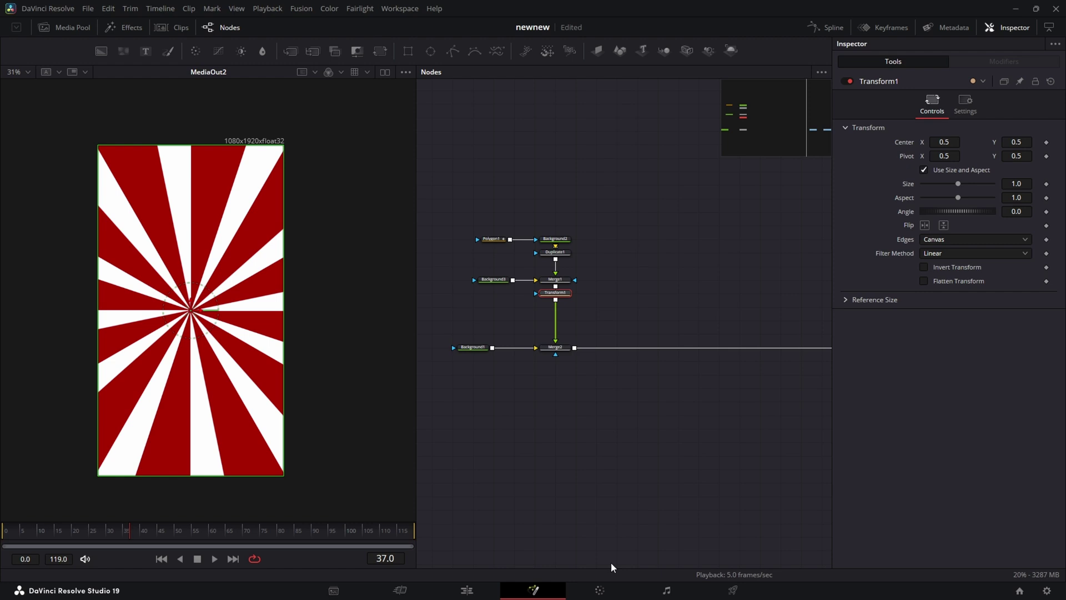
# - Test the Transform rotation, reset it to zero, then delete Transform1
pyautogui.moveTo(966, 211)
pyautogui.mouseDown()
pyautogui.moveTo(1034, 212)
pyautogui.moveTo(952, 220)
pyautogui.mouseUp()
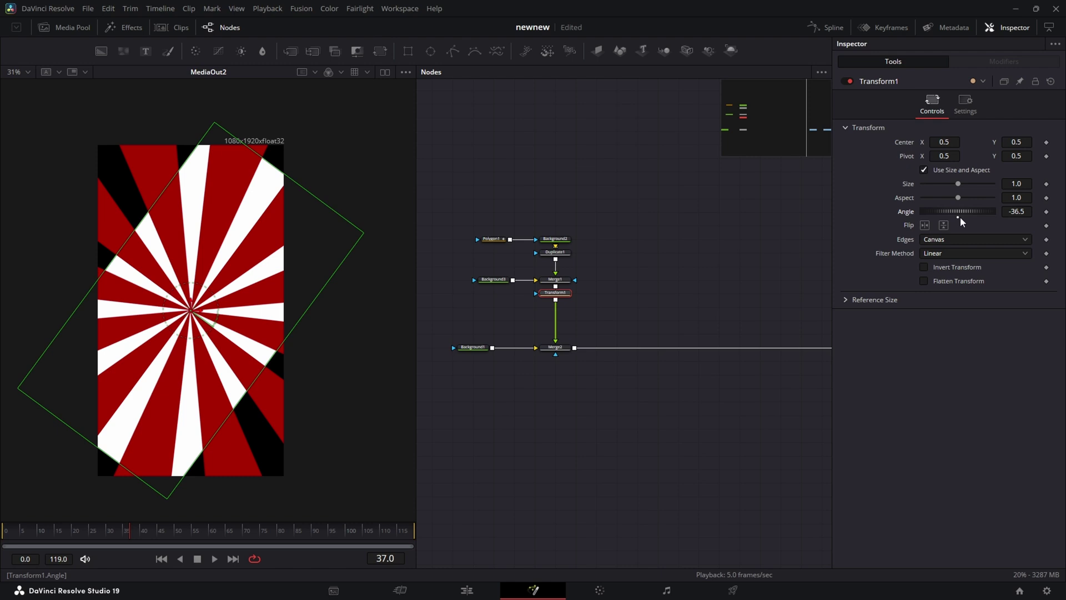
pyautogui.doubleClick(960, 216)
pyautogui.rightClick(555, 293)
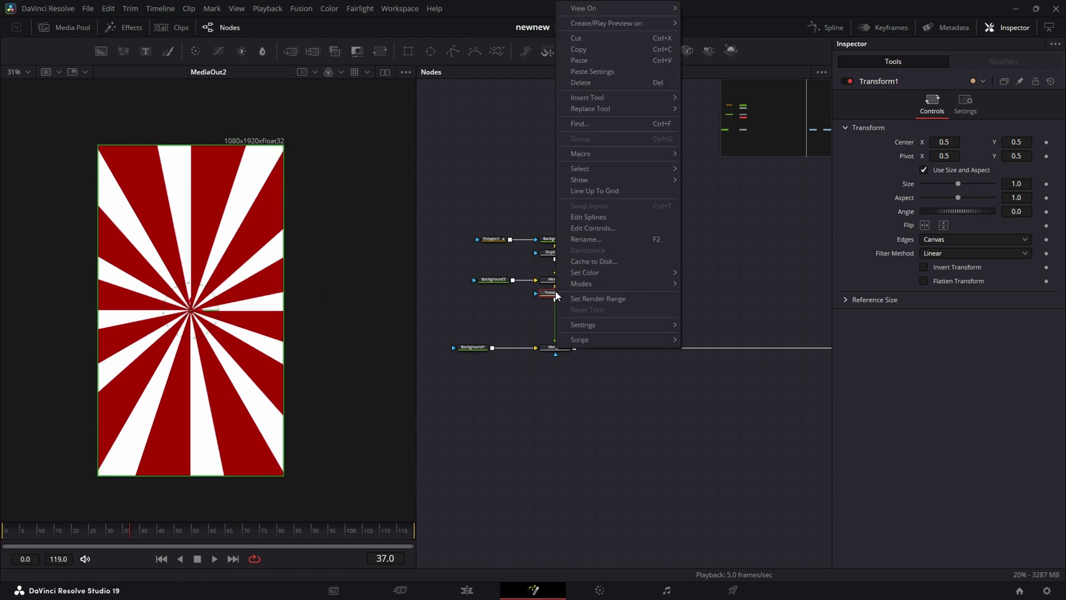
pyautogui.click(579, 49)
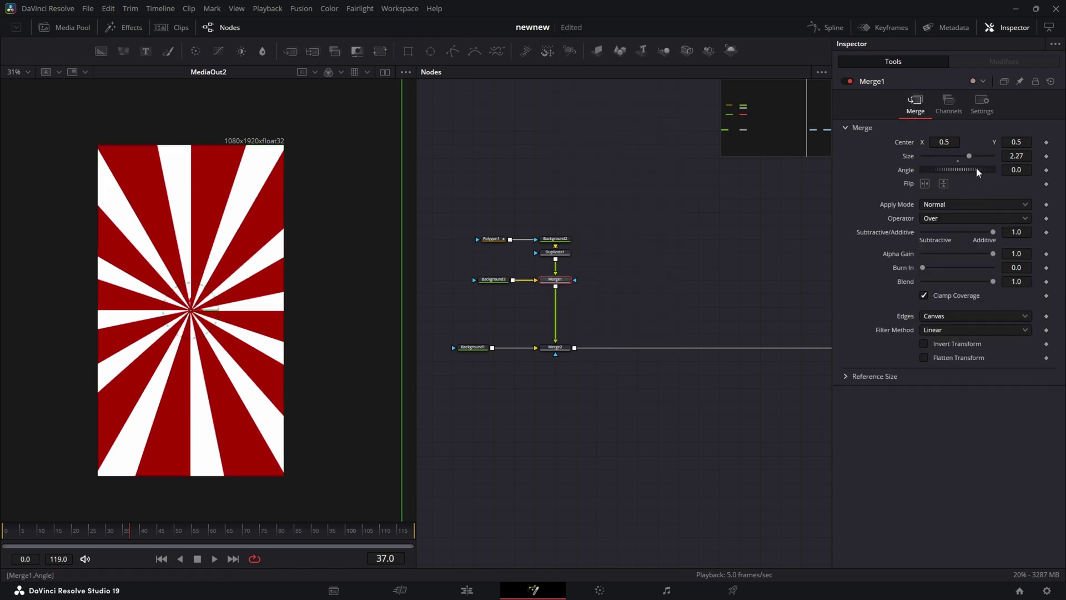
# - Preview rotating Merge1's angle, reset it to 0, and move Background2 above Duplicate1
pyautogui.moveTo(978, 170)
pyautogui.mouseDown()
pyautogui.moveTo(964, 169)
pyautogui.moveTo(1035, 171)
pyautogui.moveTo(964, 181)
pyautogui.mouseUp()
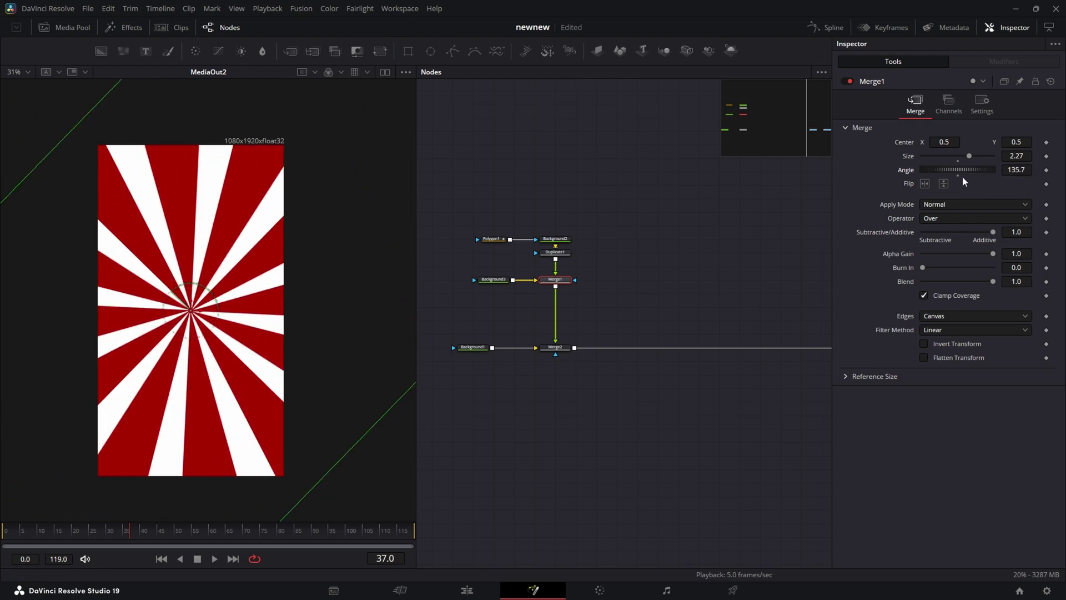
pyautogui.doubleClick(961, 175)
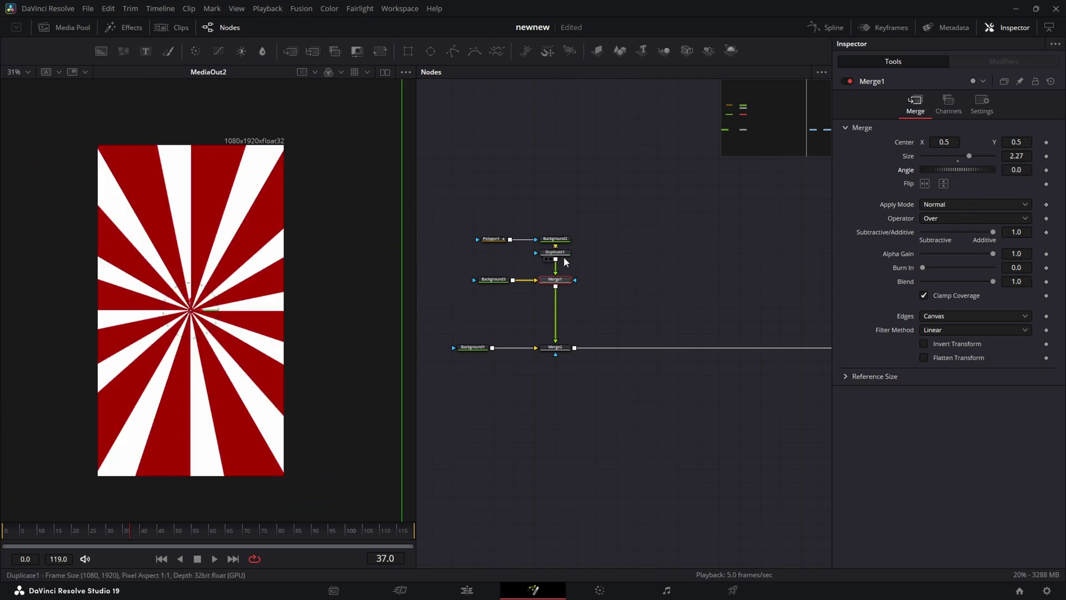
pyautogui.moveTo(556, 239); pyautogui.dragTo(555, 212)
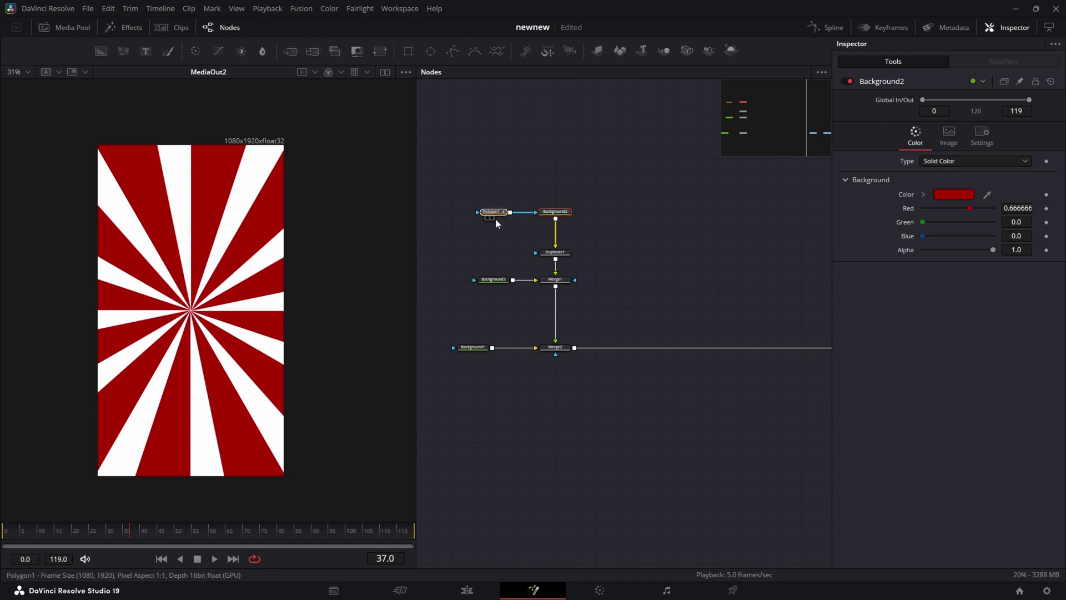
# - Add a Background4 node followed by an Erode/Dilate node
pyautogui.click(493, 213)
pyautogui.moveTo(101, 51); pyautogui.dragTo(648, 228)
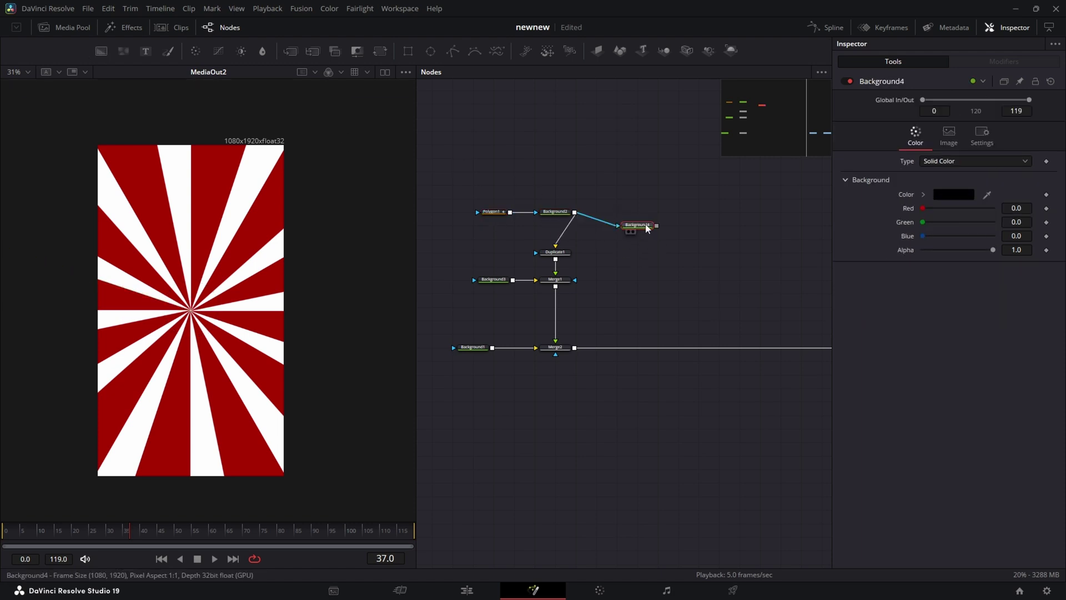
pyautogui.hotkey('shift', 'space')
pyautogui.write('erode')
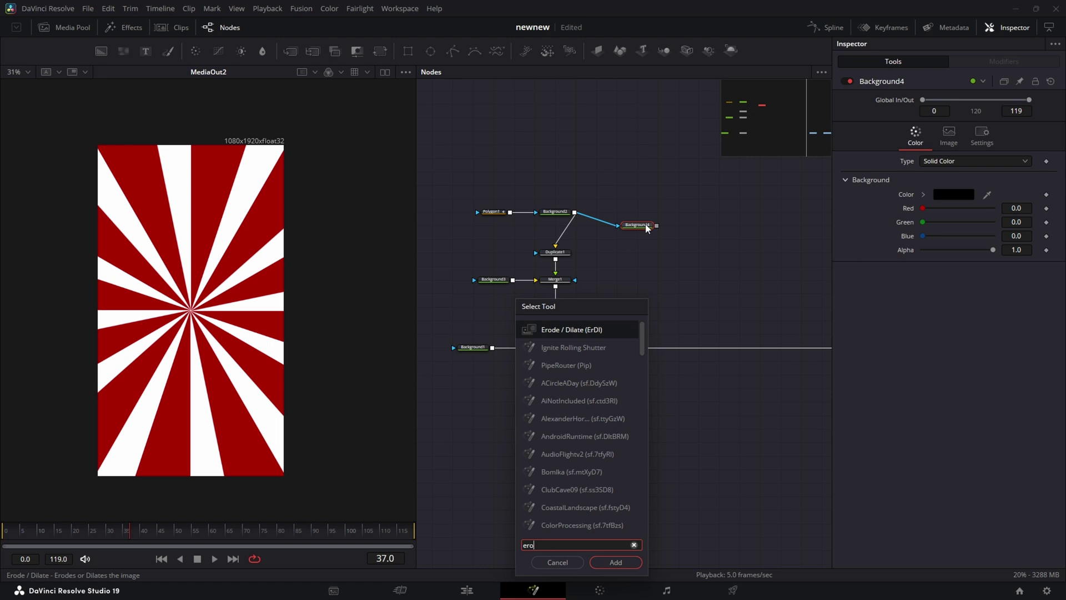
pyautogui.click(613, 563)
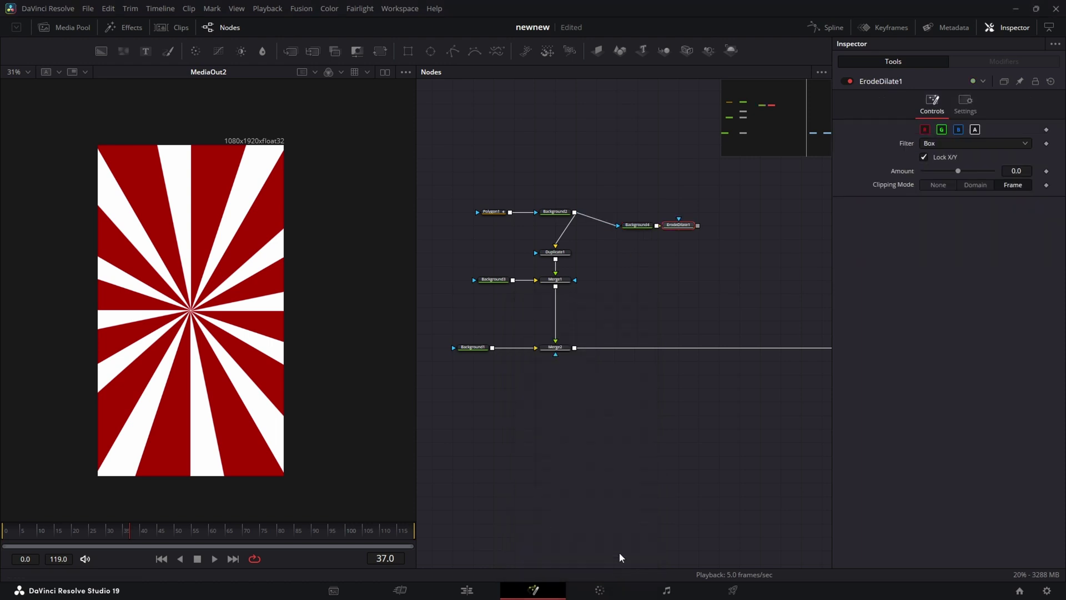
# - Merge ErodeDilate1 with Background2 as Merge3 using the Under operator
pyautogui.moveTo(698, 226); pyautogui.dragTo(575, 219)
pyautogui.moveTo(716, 232); pyautogui.dragTo(554, 250)
pyautogui.moveTo(638, 229); pyautogui.dragTo(677, 208)
pyautogui.click(555, 239)
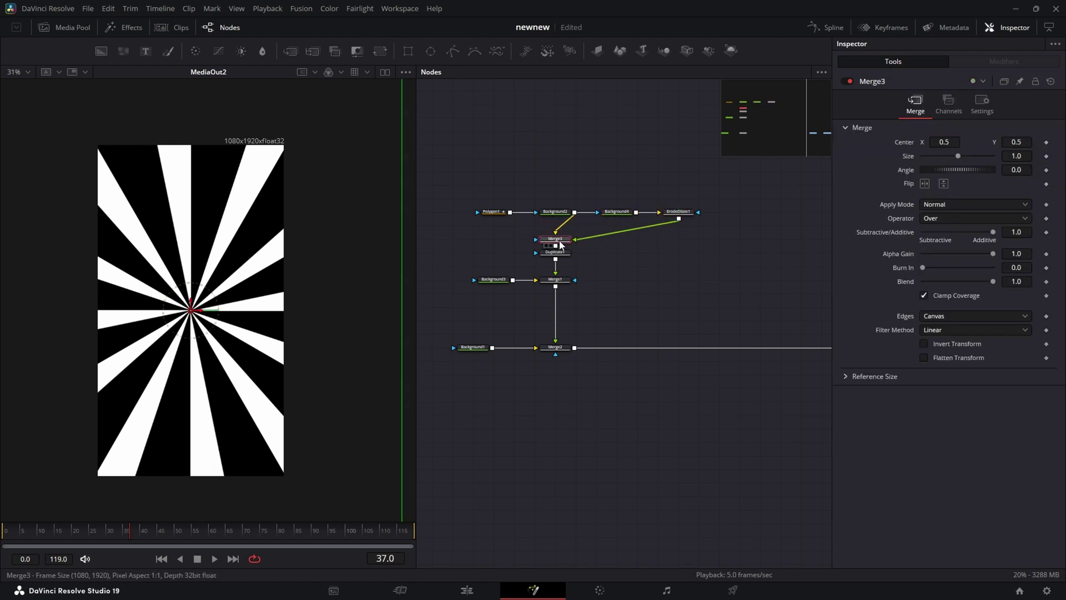
pyautogui.click(965, 218)
pyautogui.click(950, 340)
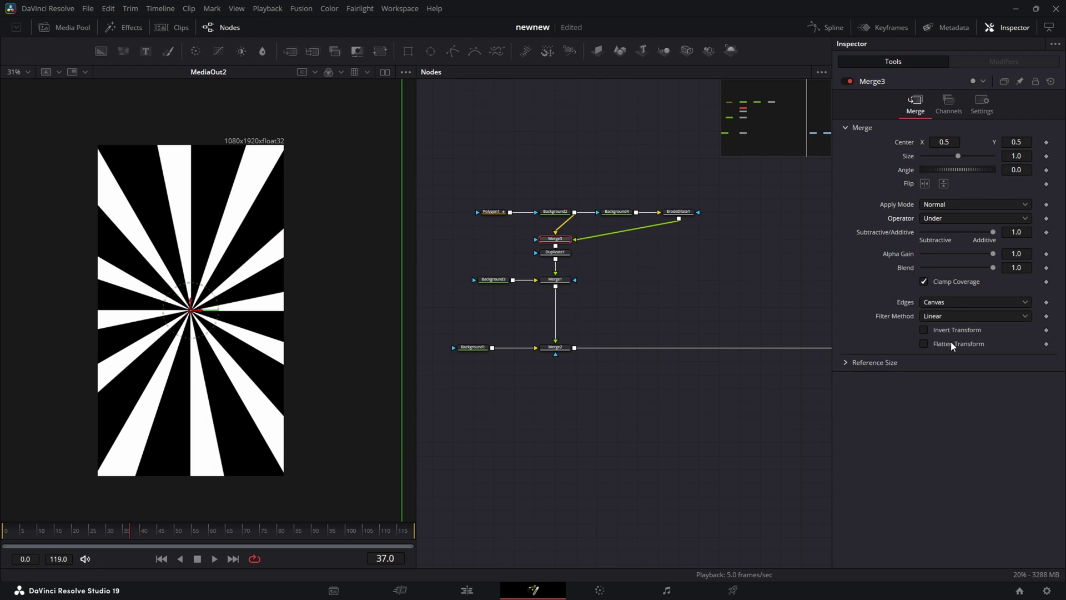
# - Set ErodeDilate1 to a Gaussian filter with amount 0.0037 for thin soft outlines
pyautogui.click(680, 213)
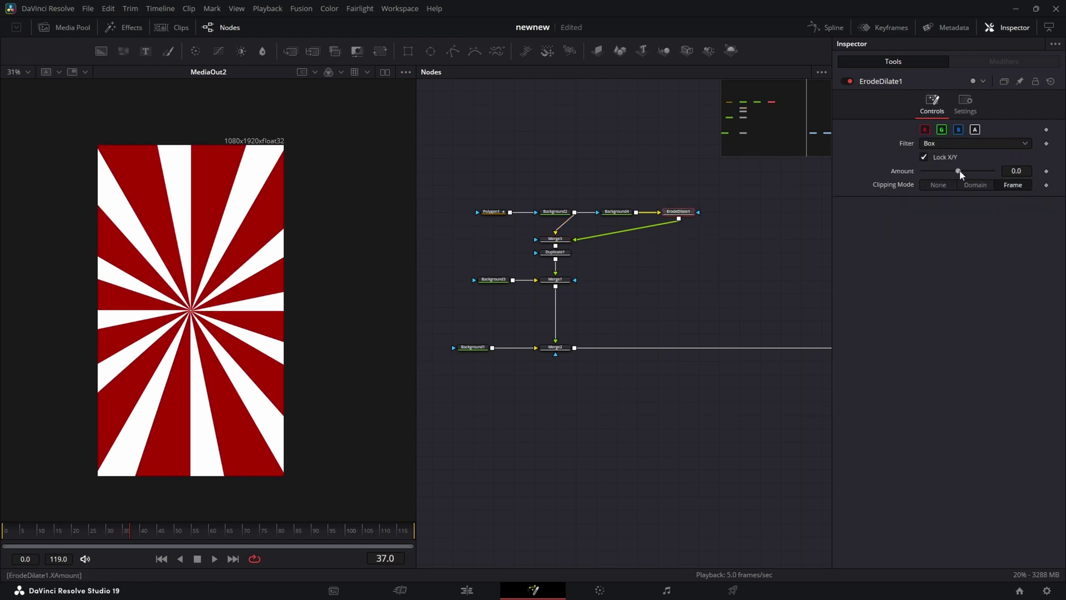
pyautogui.moveTo(959, 171); pyautogui.dragTo(964, 171)
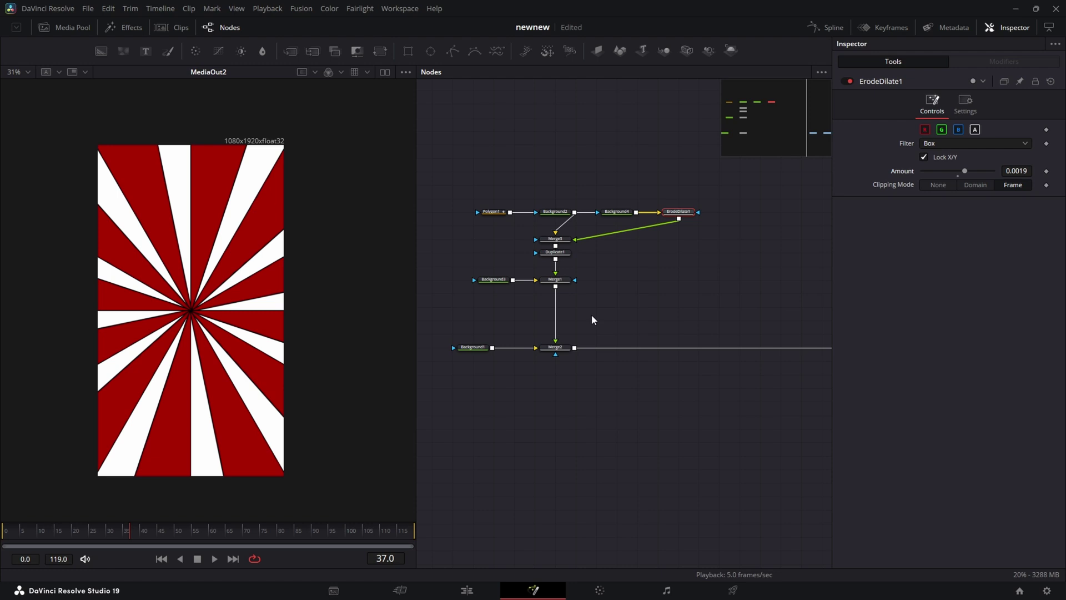
pyautogui.click(968, 142)
pyautogui.click(955, 178)
pyautogui.moveTo(966, 171); pyautogui.dragTo(971, 171)
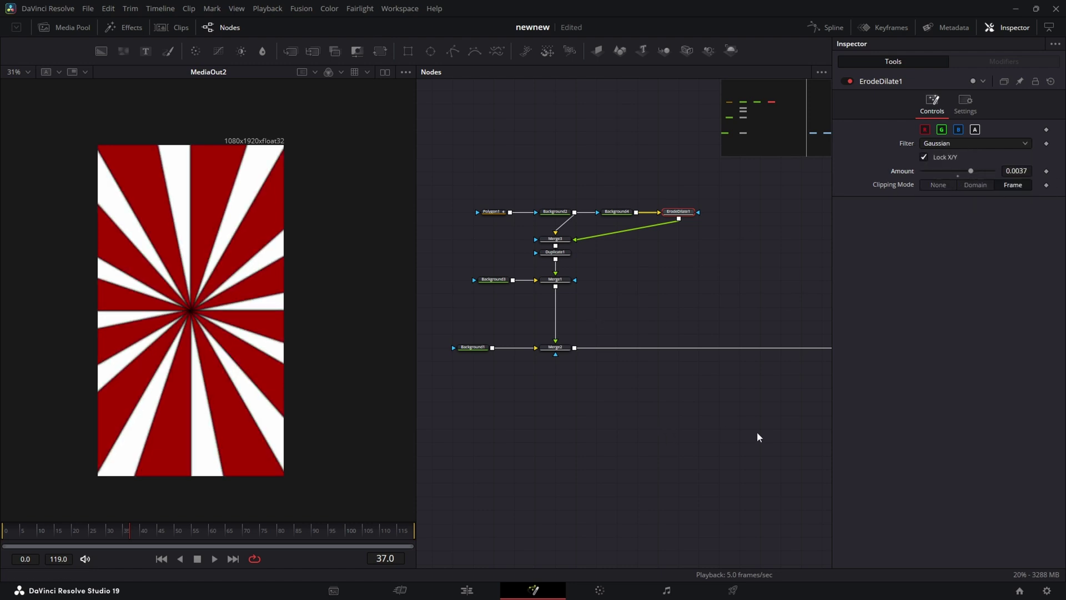
# - Make Background4 a yellow linear gradient from about (-0.39, 0.53) to (0.84, 0.51)
pyautogui.moveTo(758, 437); pyautogui.dragTo(638, 424)
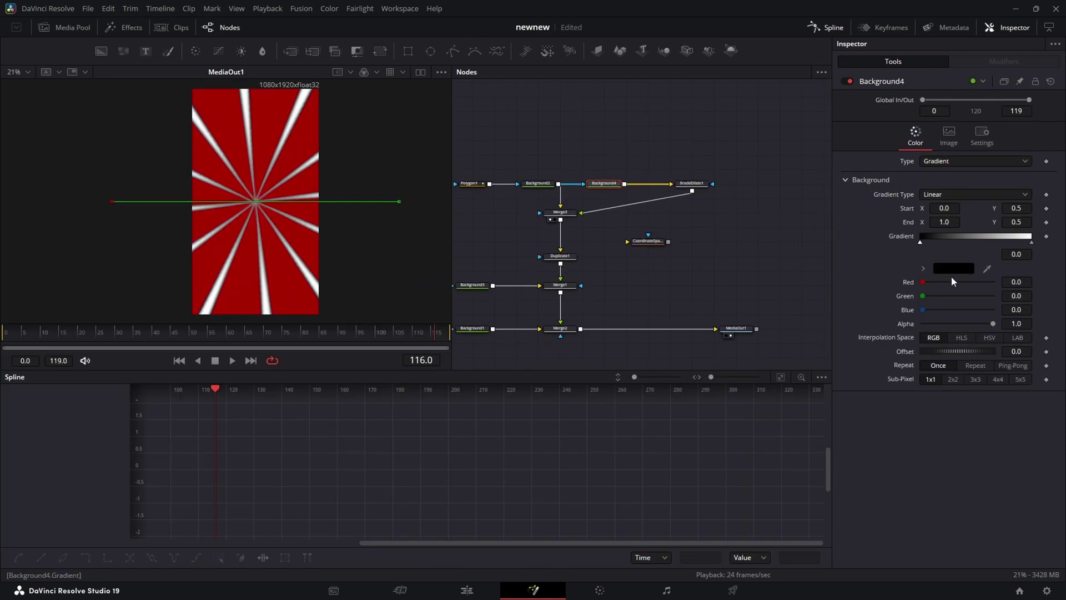
pyautogui.click(944, 268)
pyautogui.click(512, 268)
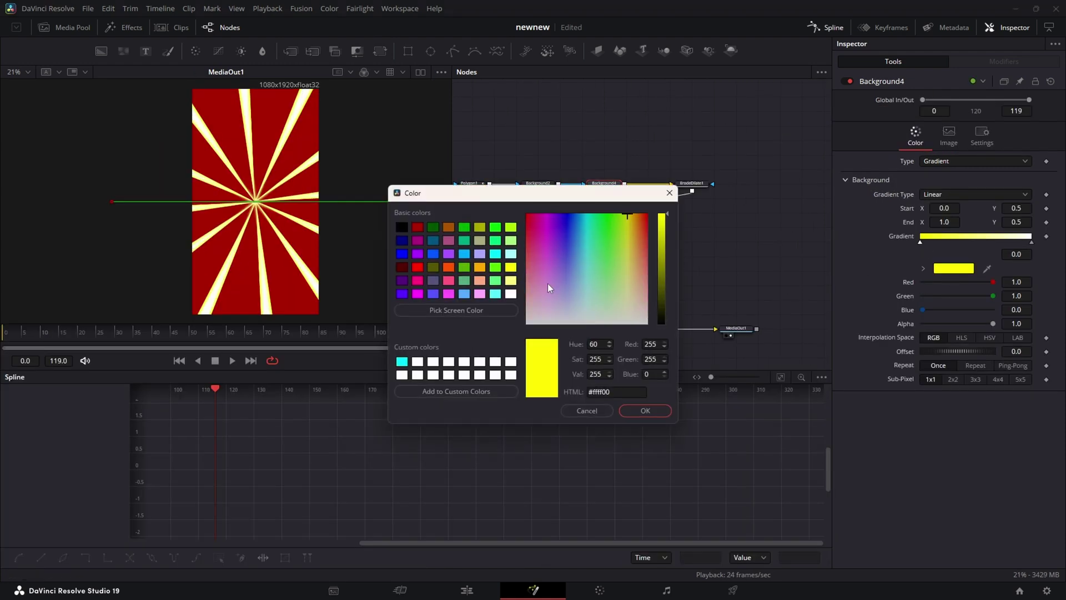
pyautogui.click(644, 411)
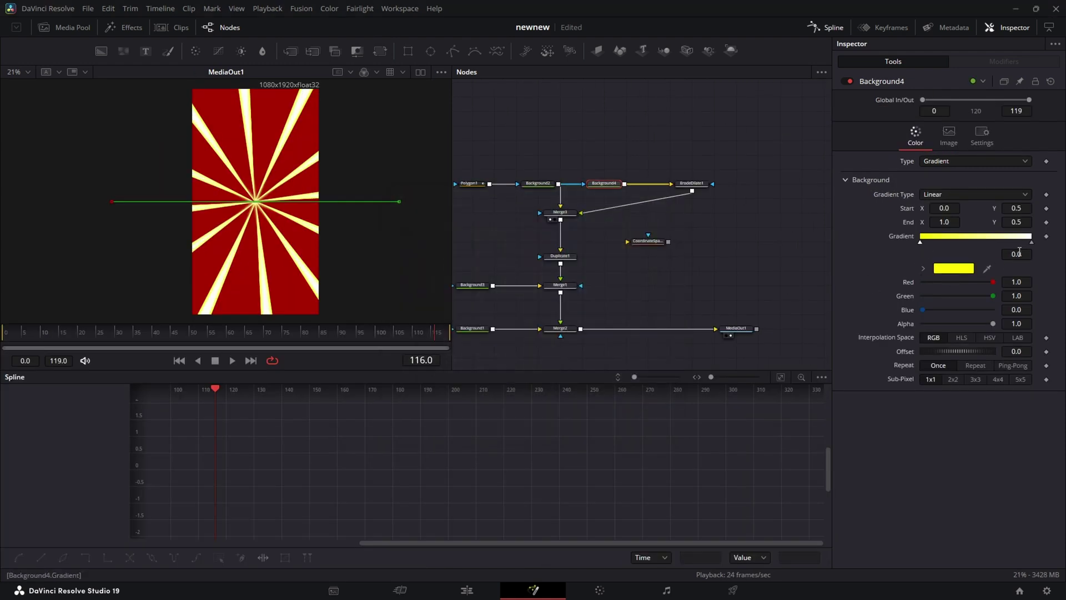
pyautogui.moveTo(113, 202); pyautogui.dragTo(1, 190)
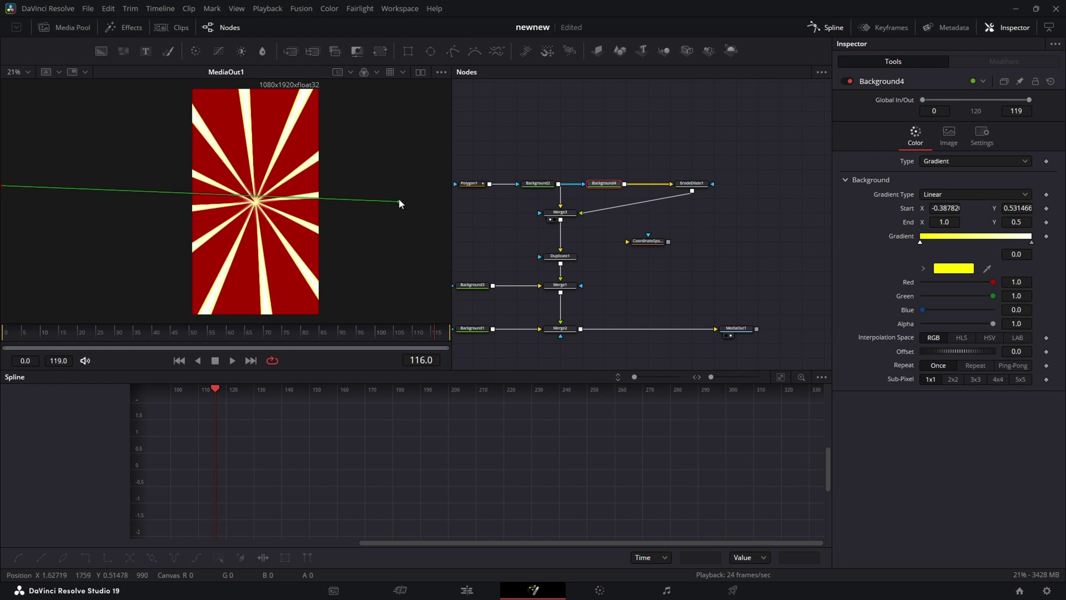
pyautogui.moveTo(400, 201); pyautogui.dragTo(352, 195)
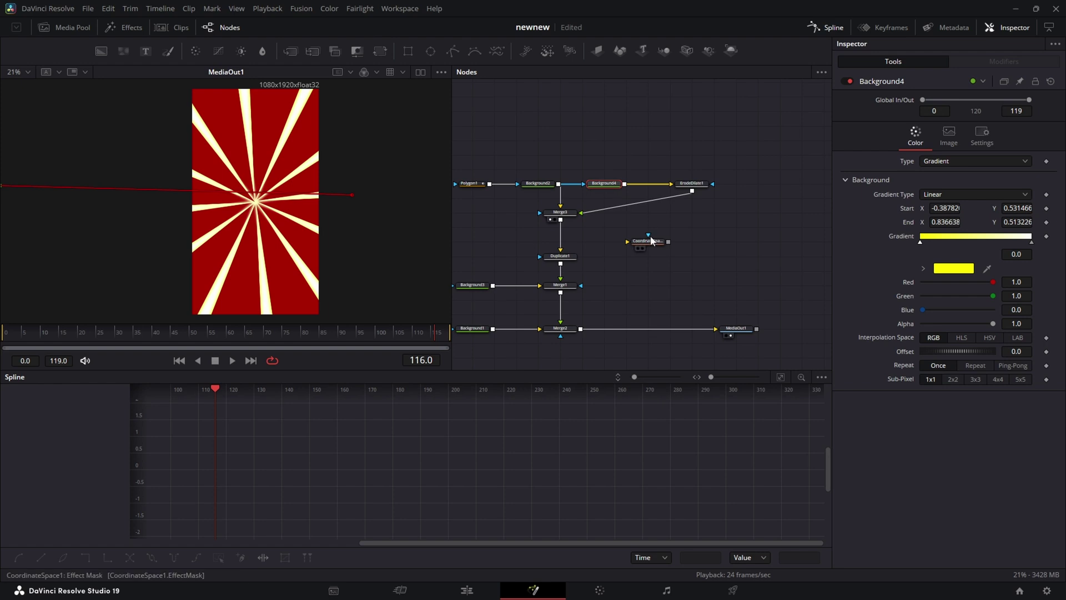
# - Insert a SoftGlow node after Merge2 with gain 0.748, threshold 0.165 and glow size 0.8
pyautogui.click(617, 329)
pyautogui.hotkey('shift', 'space')
pyautogui.write('soft')
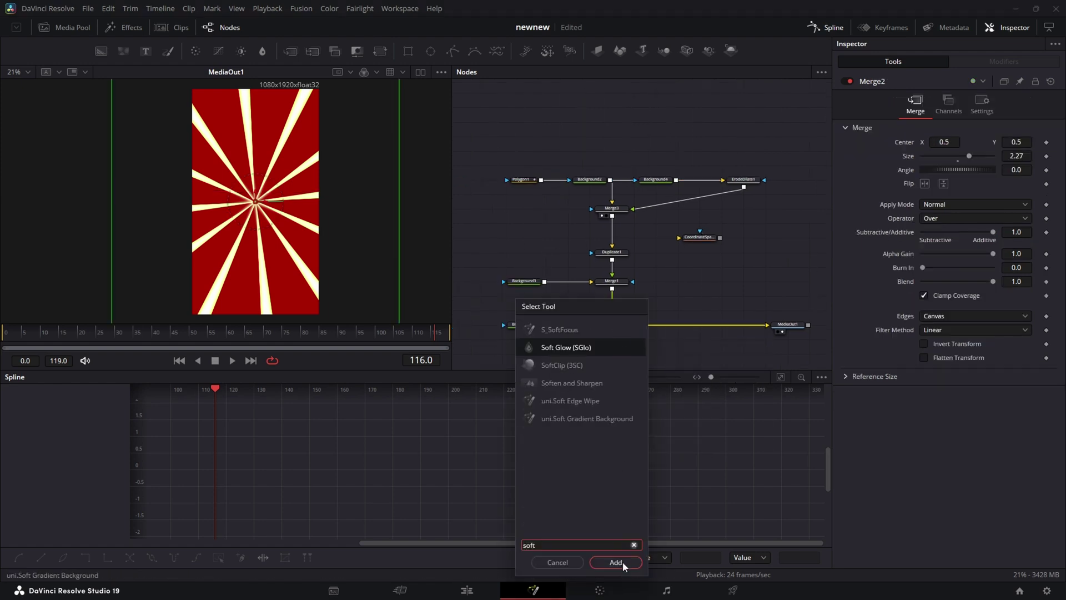
pyautogui.click(615, 562)
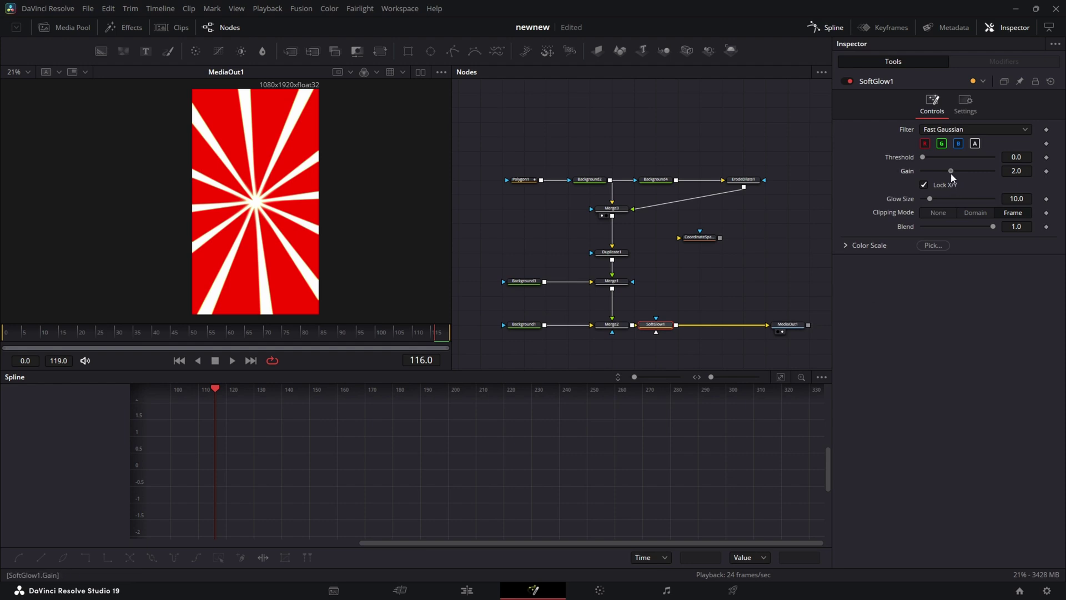
pyautogui.moveTo(951, 175); pyautogui.dragTo(925, 199)
pyautogui.click(929, 158)
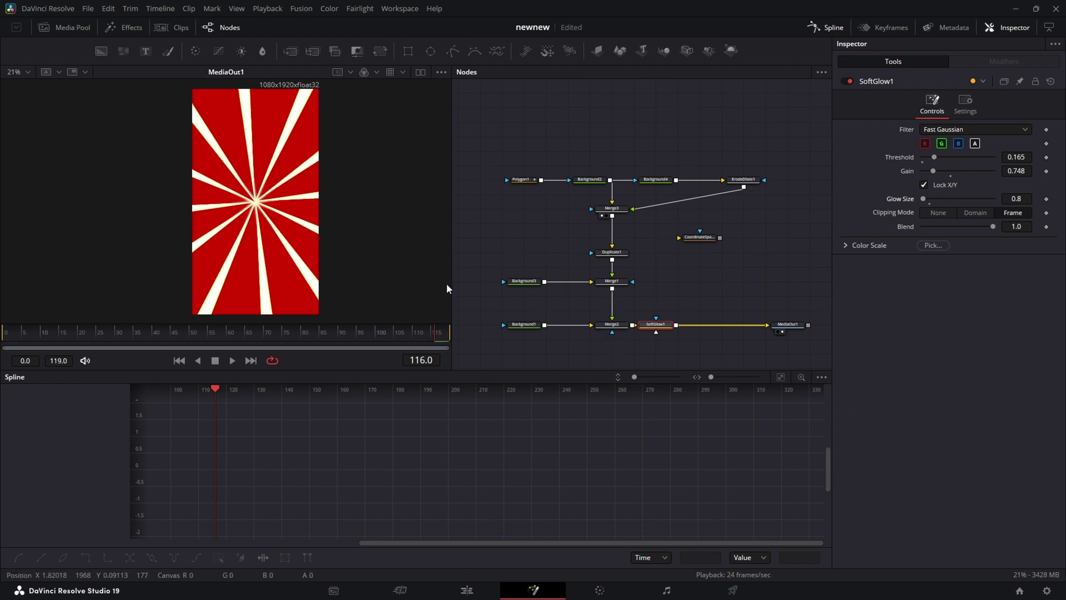
# - Keyframe Merge2's angle at 0 on frame 0
pyautogui.click(614, 328)
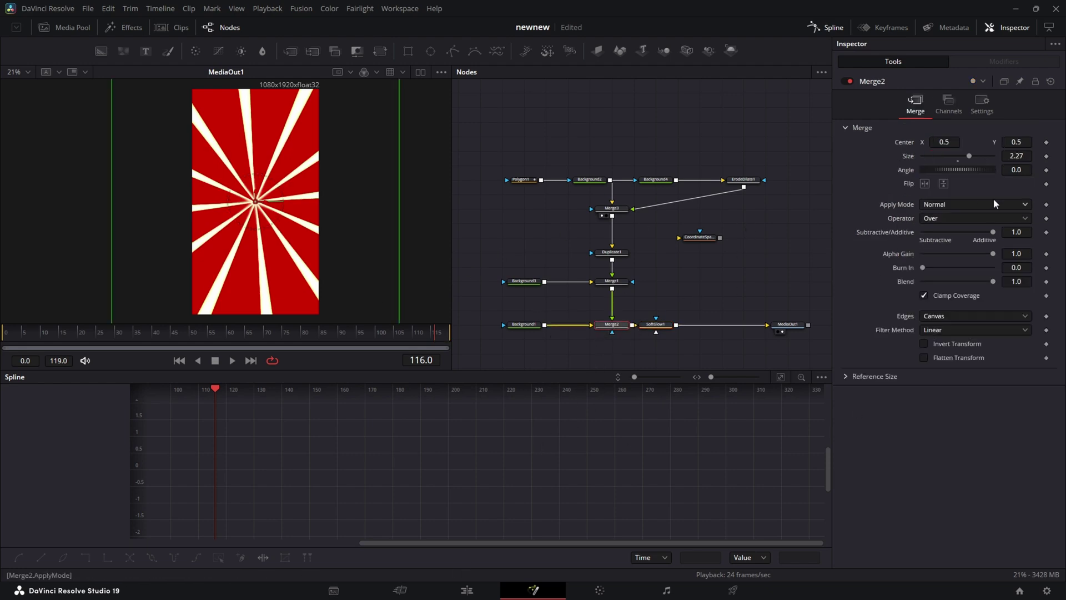
pyautogui.click(179, 361)
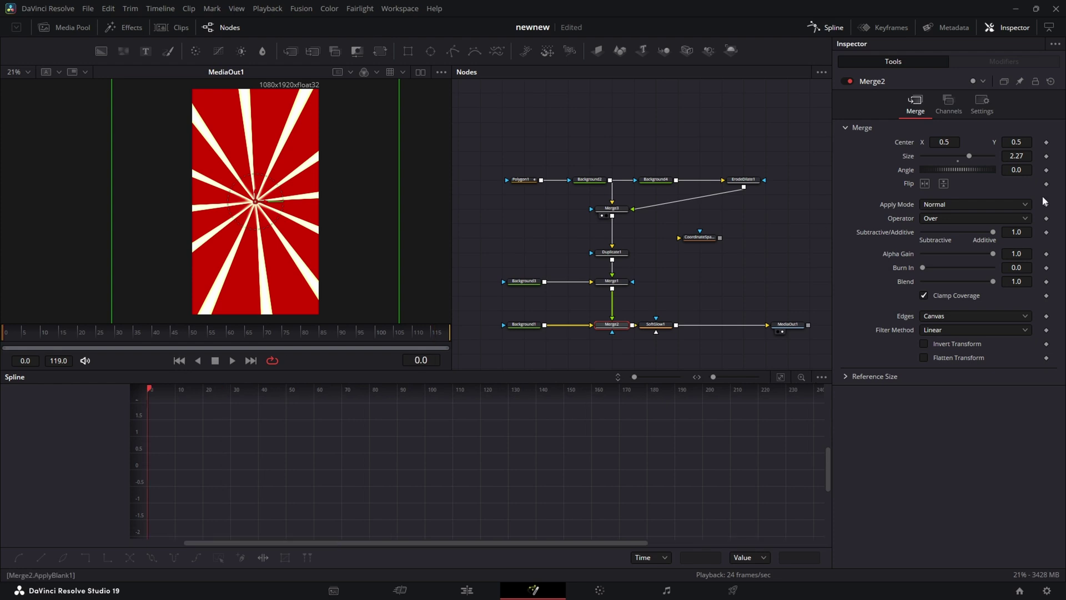
pyautogui.click(1046, 171)
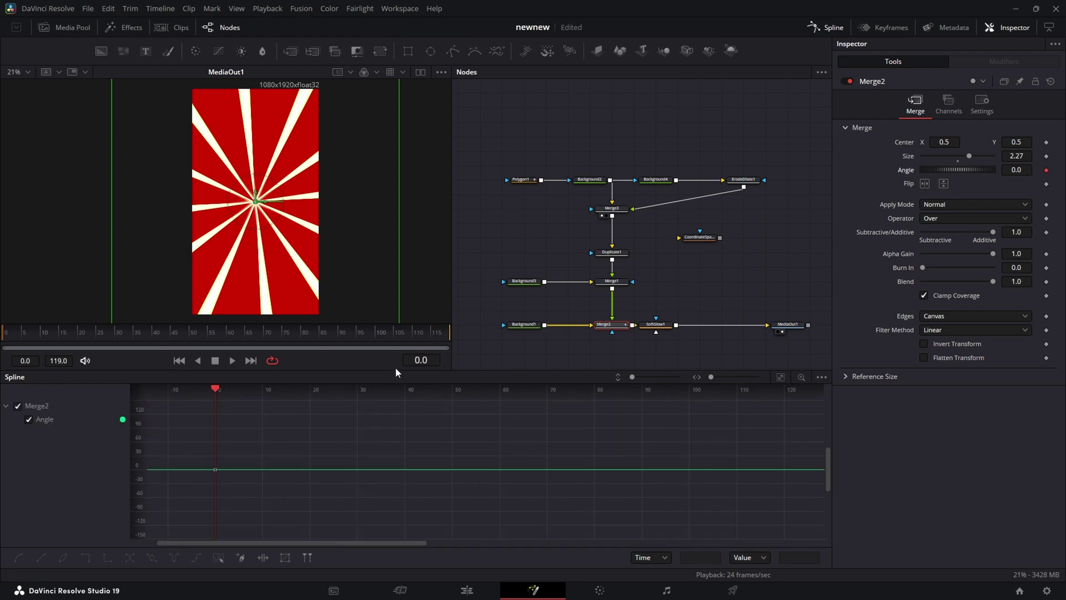
# - Set the angle to 393.9 at frame 119 and ease the keyframes in and out
pyautogui.click(250, 361)
pyautogui.moveTo(931, 165); pyautogui.dragTo(1025, 170)
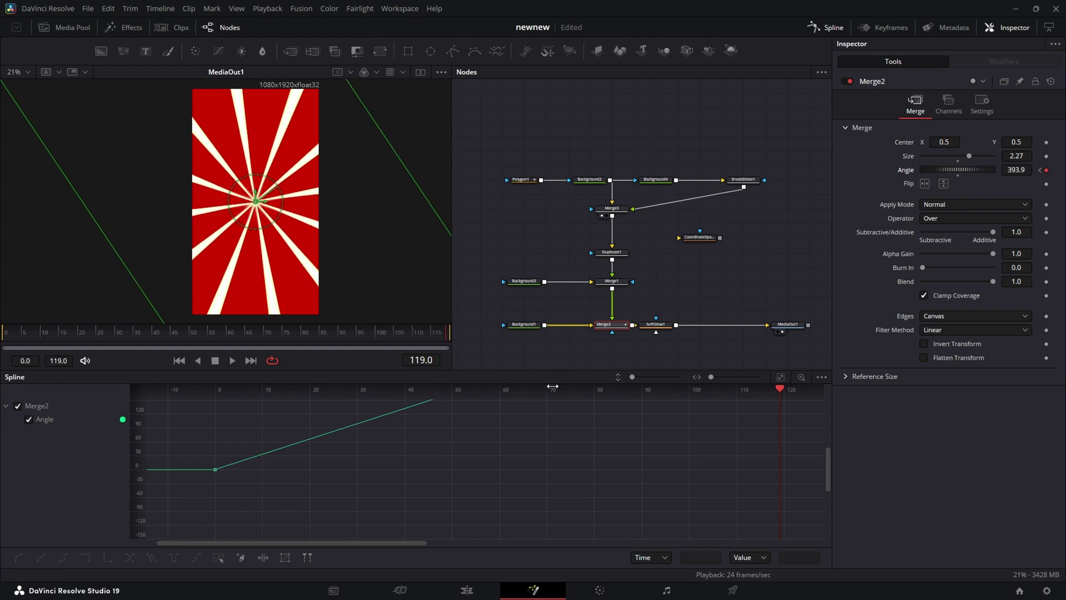
pyautogui.click(781, 376)
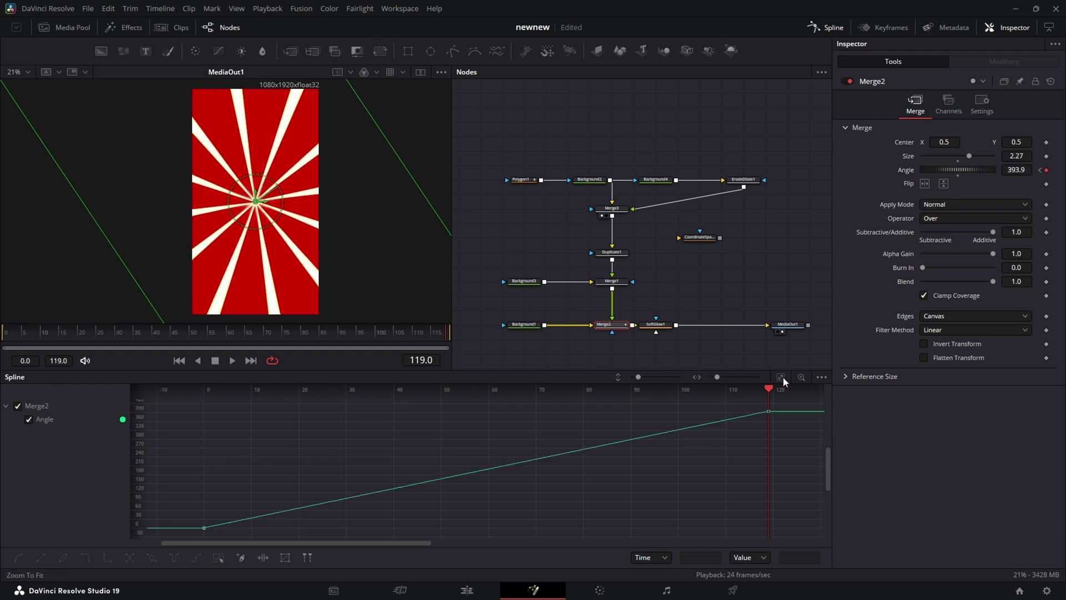
pyautogui.click(222, 558)
pyautogui.hotkey('shift', 's')
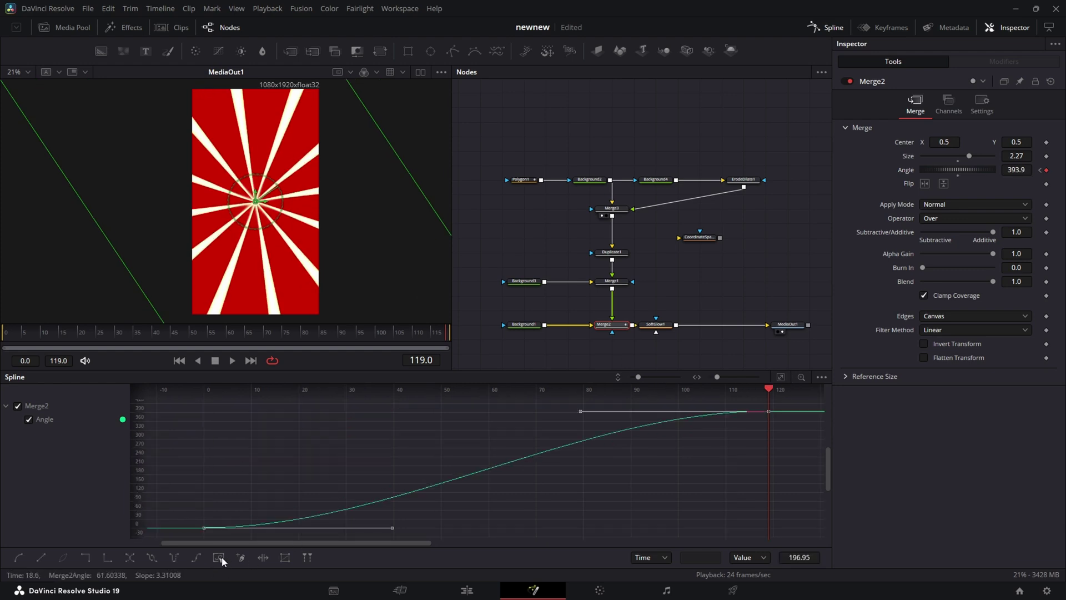
# - Play and scrub the last Fusion Composition clip on the Edit page to check the rotating sun-ray motion
pyautogui.click(460, 590)
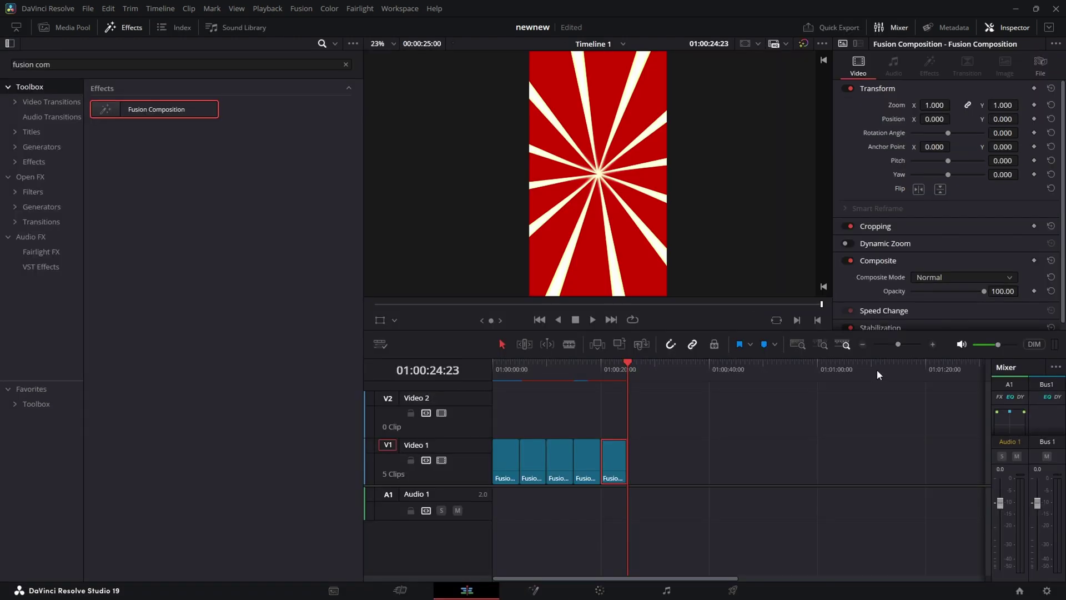
pyautogui.click(606, 370)
pyautogui.click(592, 320)
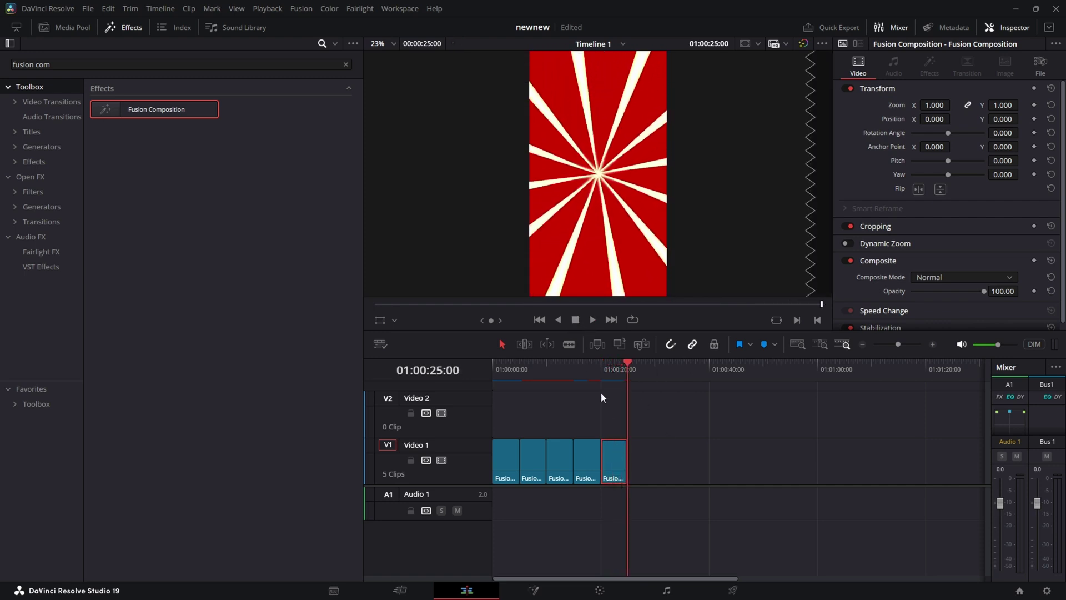
pyautogui.moveTo(617, 371); pyautogui.dragTo(622, 371)
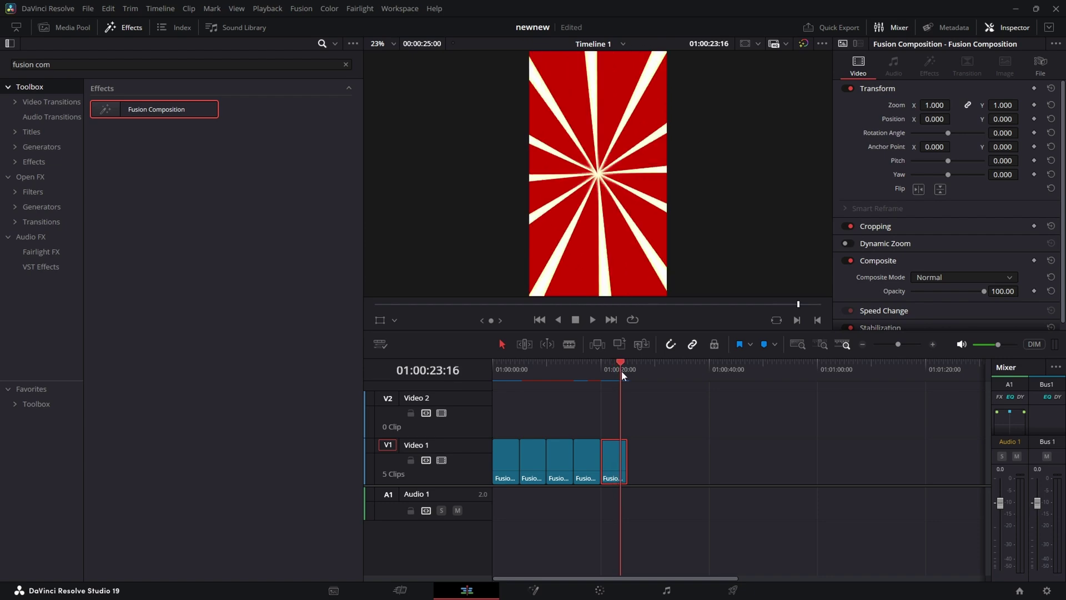